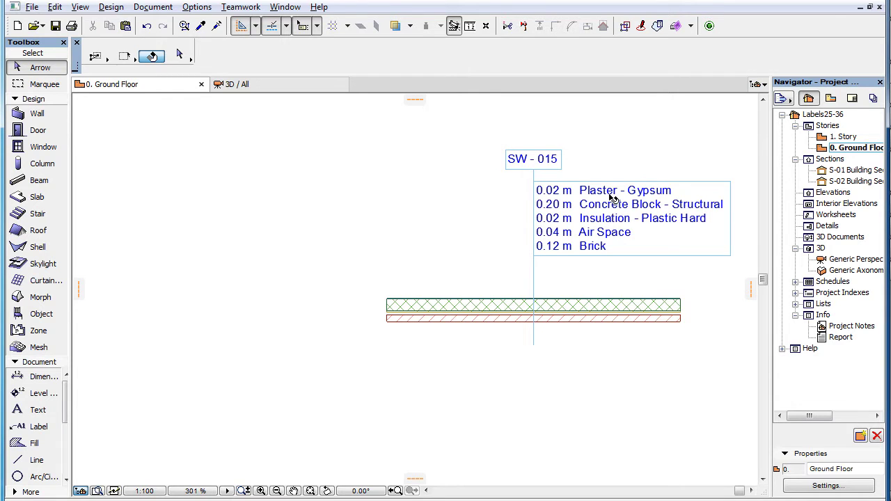
Select the wall's skin list label and open its Label Selection Settings dialog
{"action": "left_click", "coordinate": [600, 203]}
{"action": "left_click", "coordinate": [184, 55]}
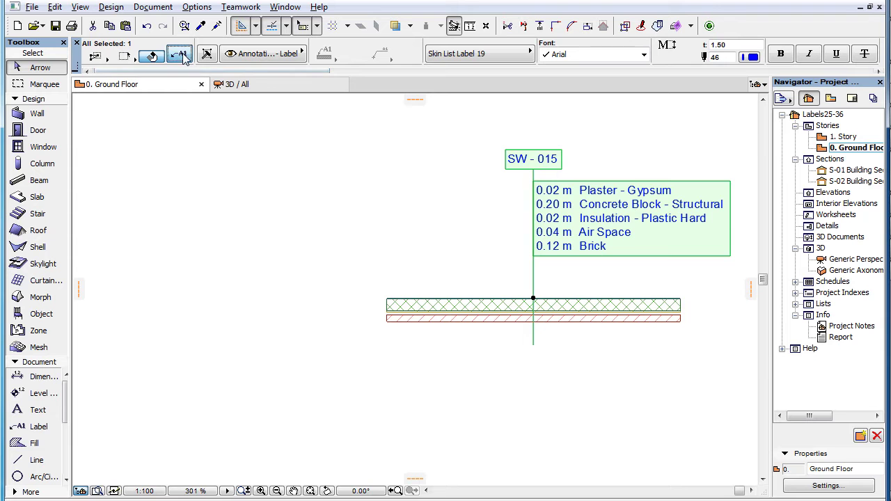
{"action": "key", "text": "ctrl+t"}
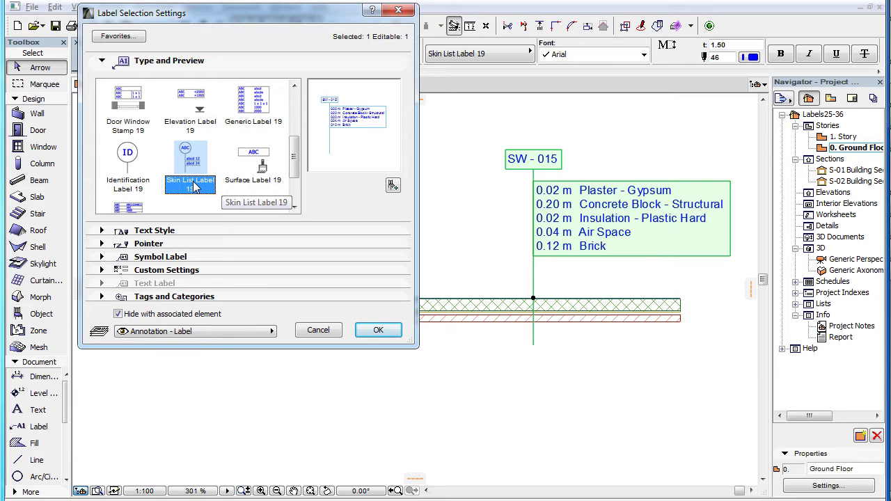
Expand Custom Settings, look over the General Settings page list, then cancel without changes
{"action": "left_click", "coordinate": [376, 272]}
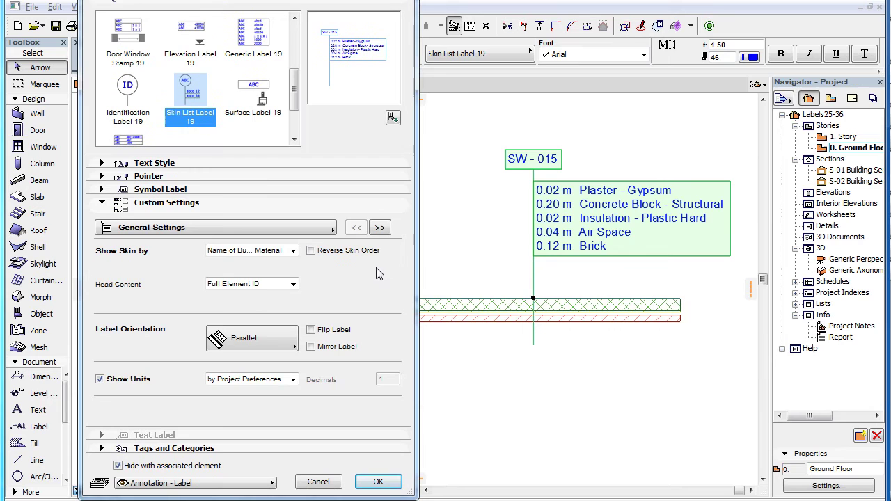
{"action": "left_click", "coordinate": [321, 230]}
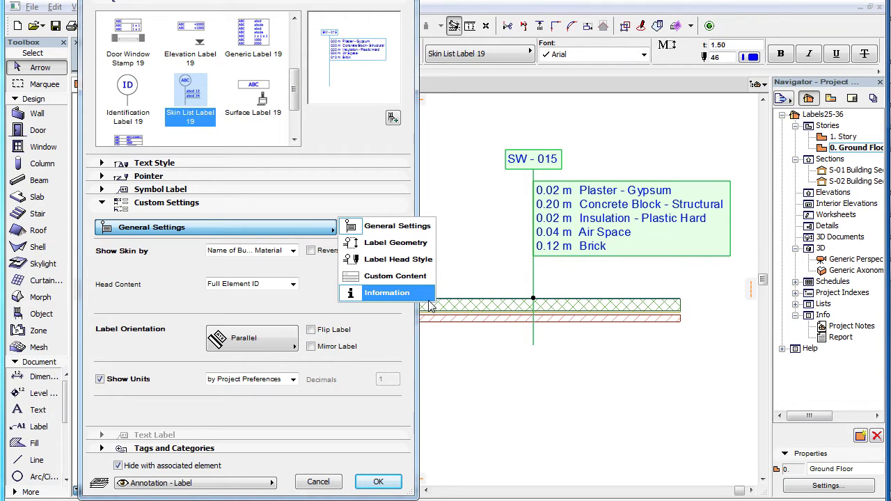
{"action": "left_click", "coordinate": [391, 321]}
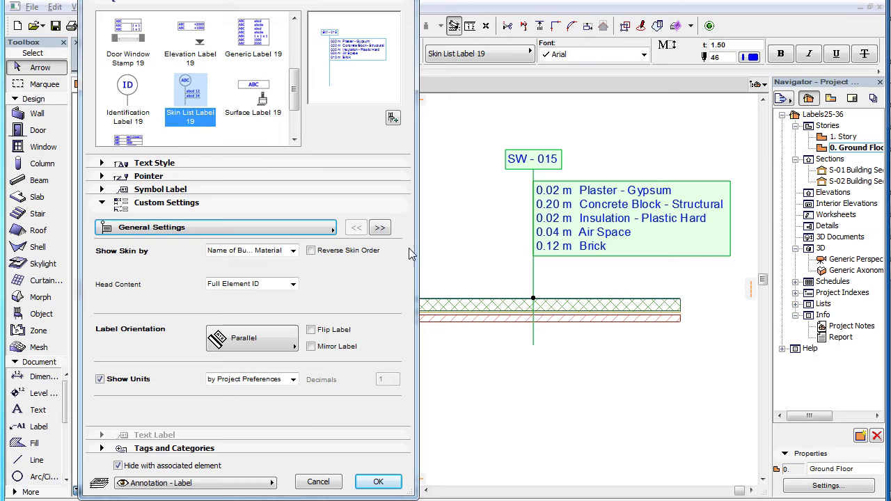
{"action": "left_click", "coordinate": [321, 480]}
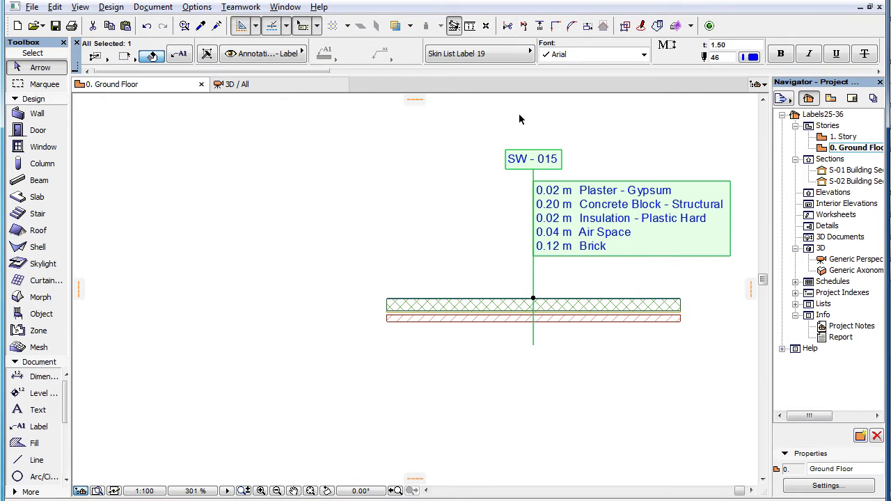
Keep Skin List Label 19 as the label type and reopen the label settings
{"action": "left_click", "coordinate": [517, 54]}
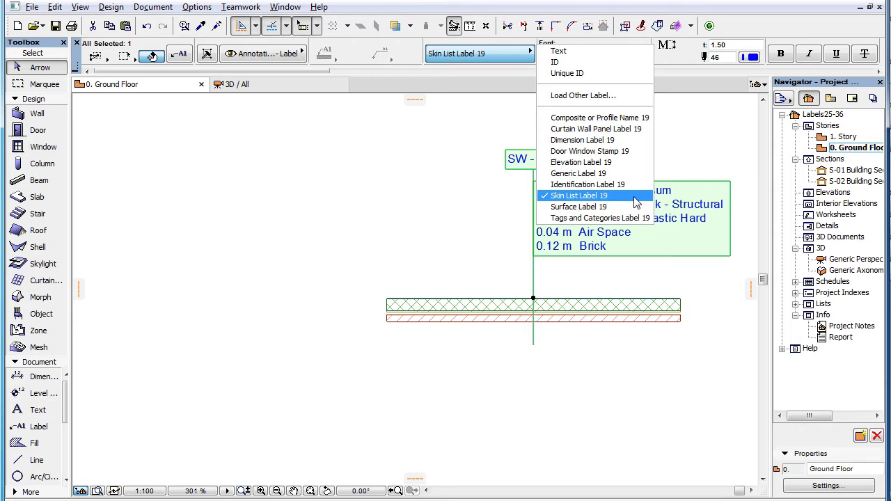
{"action": "left_click", "coordinate": [688, 159]}
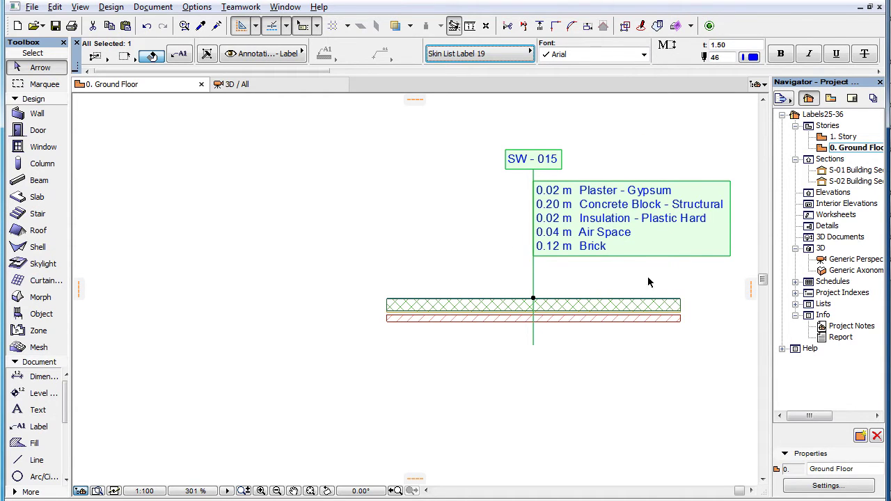
{"action": "left_click", "coordinate": [180, 54]}
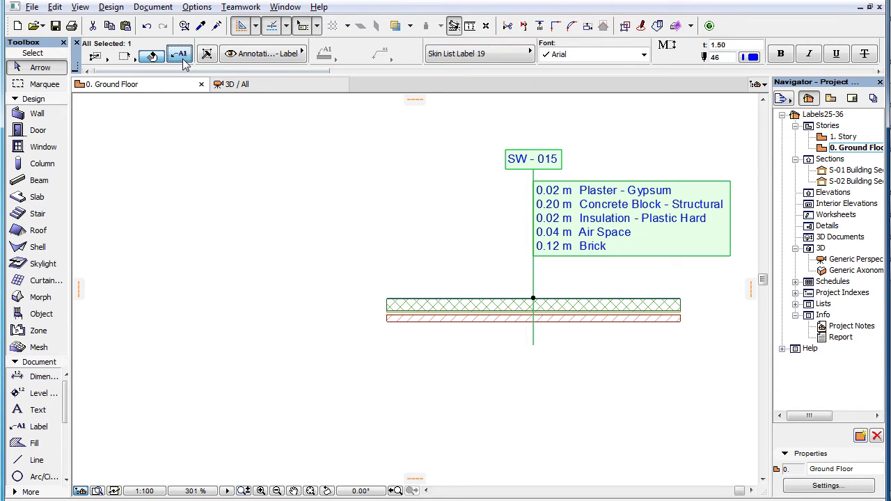
{"action": "left_click", "coordinate": [182, 57]}
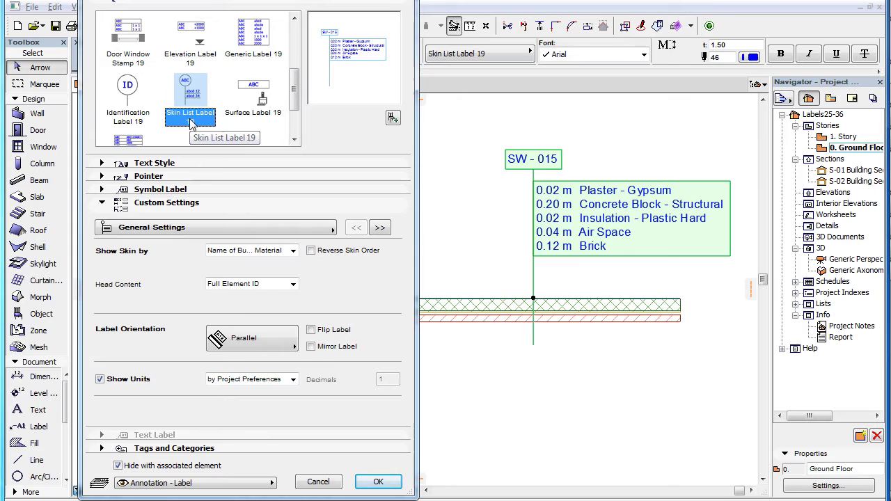
{"action": "left_click", "coordinate": [332, 227]}
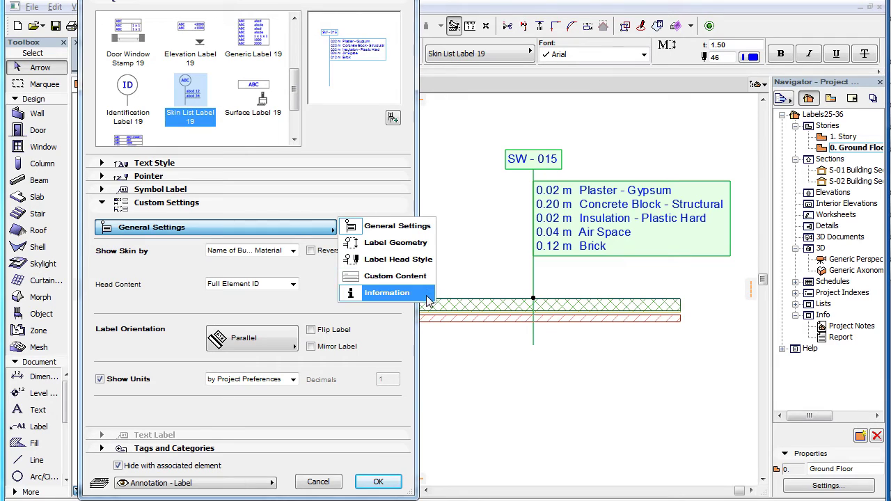
{"action": "left_click", "coordinate": [426, 231]}
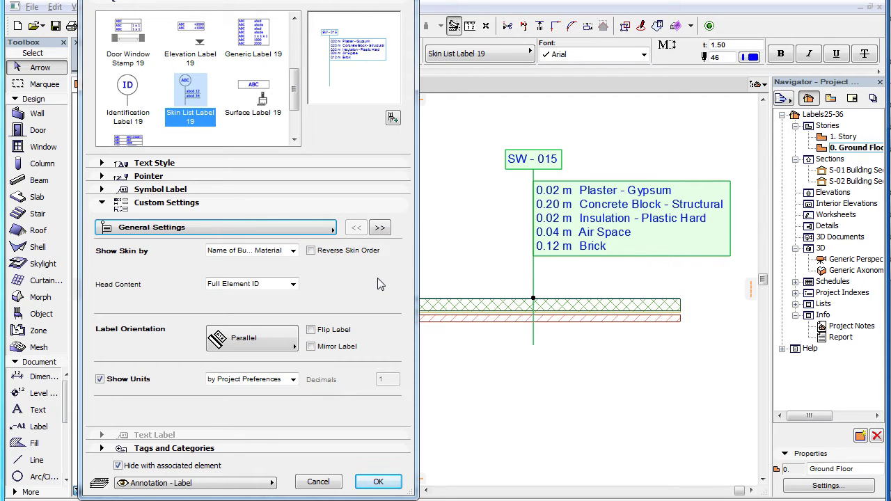
{"action": "left_click", "coordinate": [294, 252]}
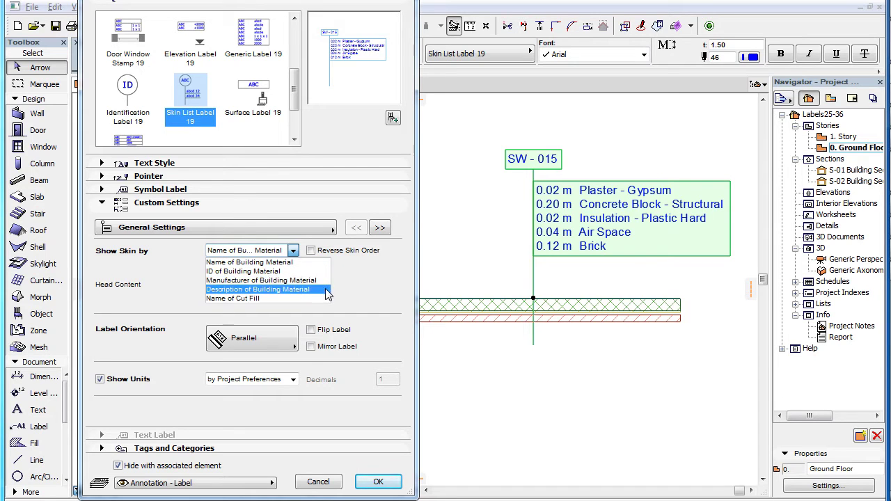
{"action": "left_click", "coordinate": [329, 261]}
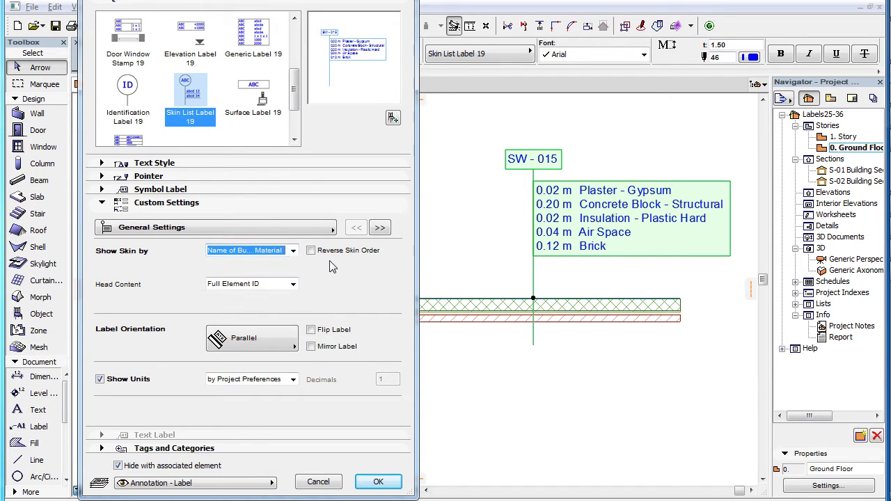
Cancel the label settings, select the wall, and open Building Materials on EF-04 Brick
{"action": "left_click", "coordinate": [317, 482]}
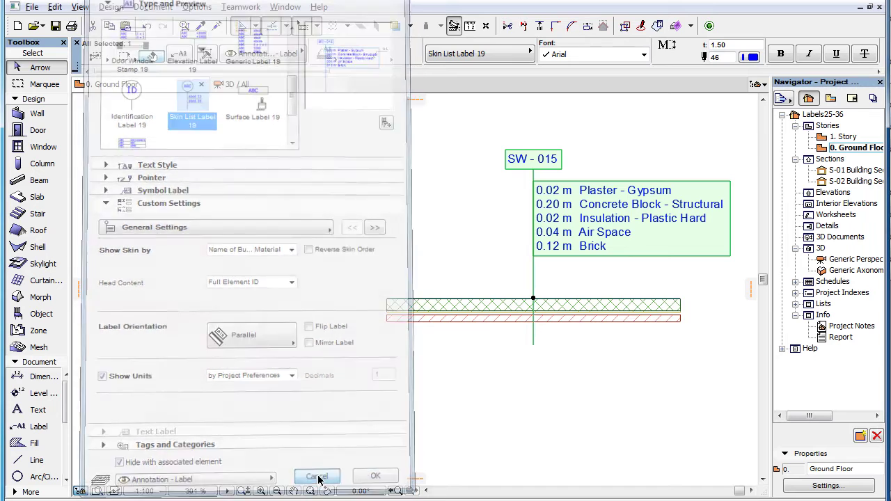
{"action": "left_click", "coordinate": [428, 313]}
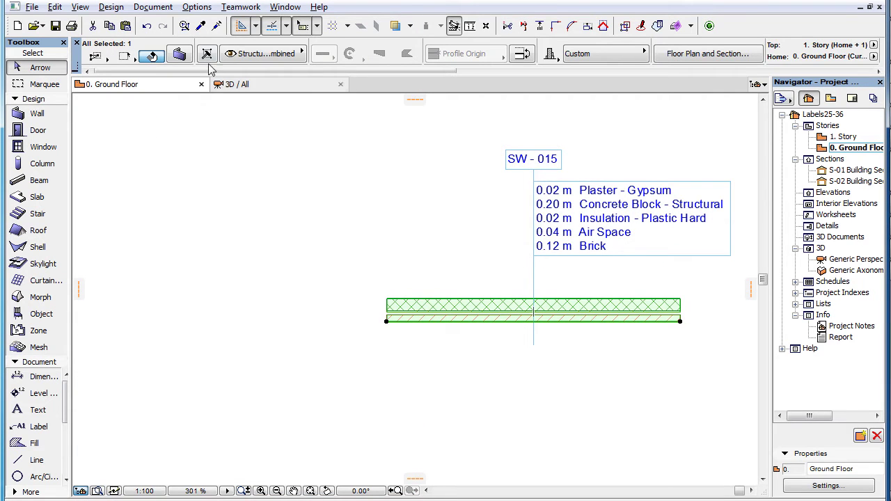
{"action": "left_click", "coordinate": [199, 9]}
{"action": "mouse_move", "coordinate": [240, 25]}
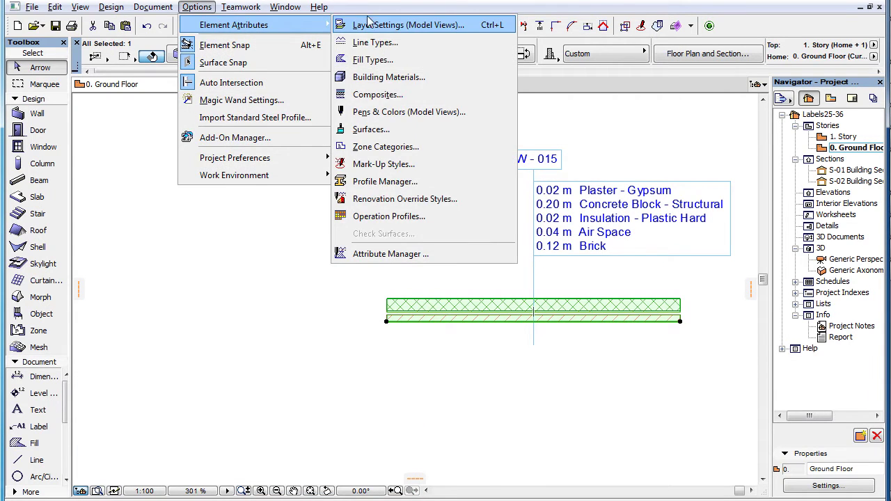
{"action": "left_click", "coordinate": [489, 82]}
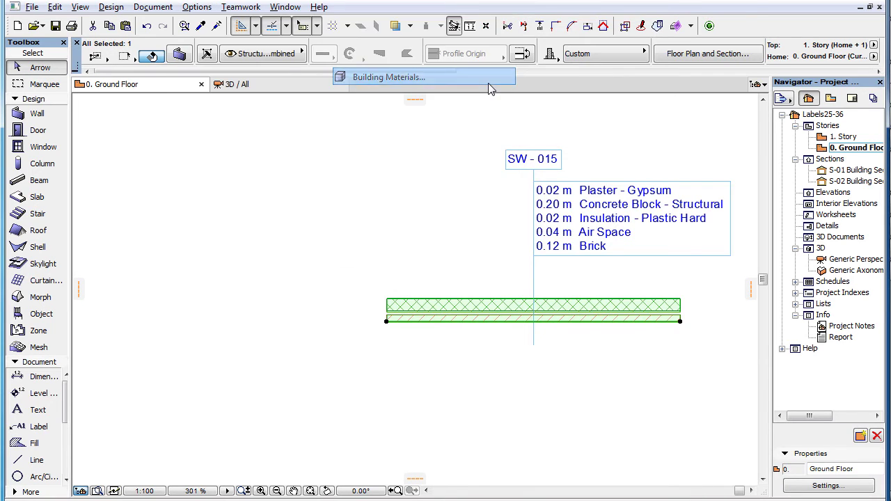
{"action": "left_click_drag", "start_coordinate": [443, 241], "coordinate": [443, 352]}
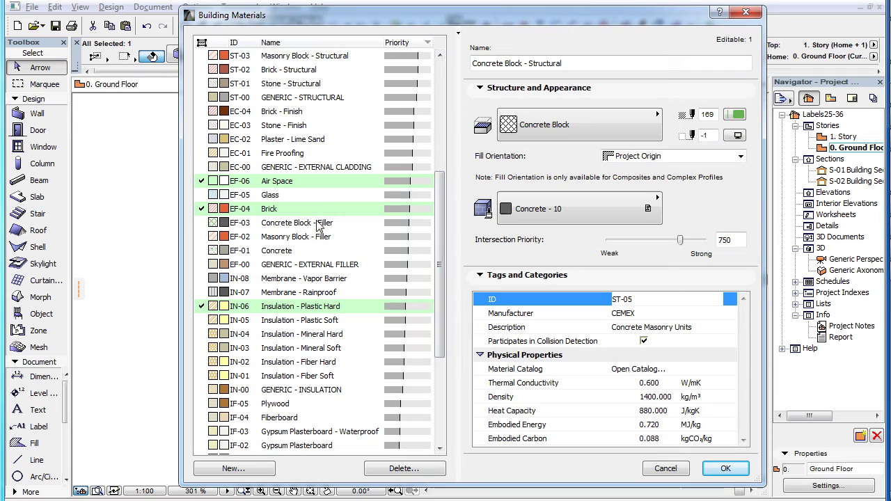
{"action": "left_click", "coordinate": [305, 209]}
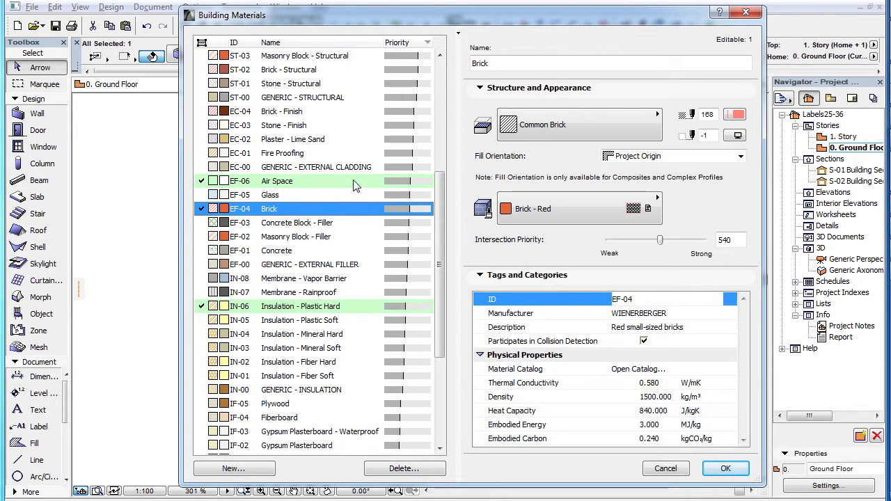
Inspect Brick's name, ID EF-04, manufacturer, and description 'Red small-sized bricks'
{"action": "left_click", "coordinate": [571, 63]}
{"action": "left_click_drag", "start_coordinate": [572, 64], "coordinate": [471, 63]}
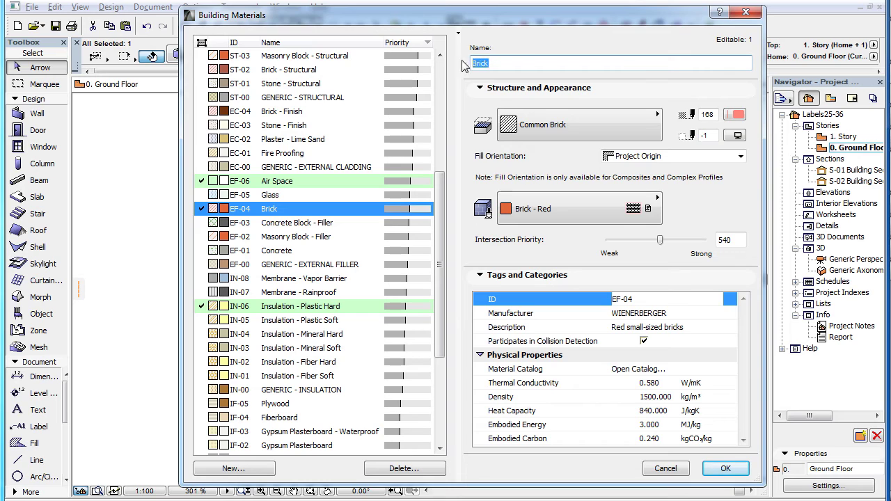
{"action": "left_click", "coordinate": [686, 298]}
{"action": "left_click_drag", "start_coordinate": [696, 300], "coordinate": [593, 302]}
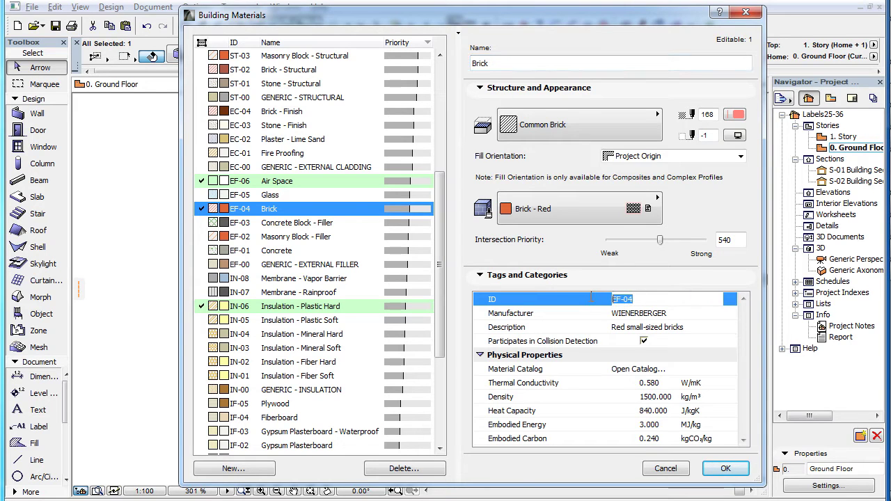
{"action": "left_click", "coordinate": [706, 313]}
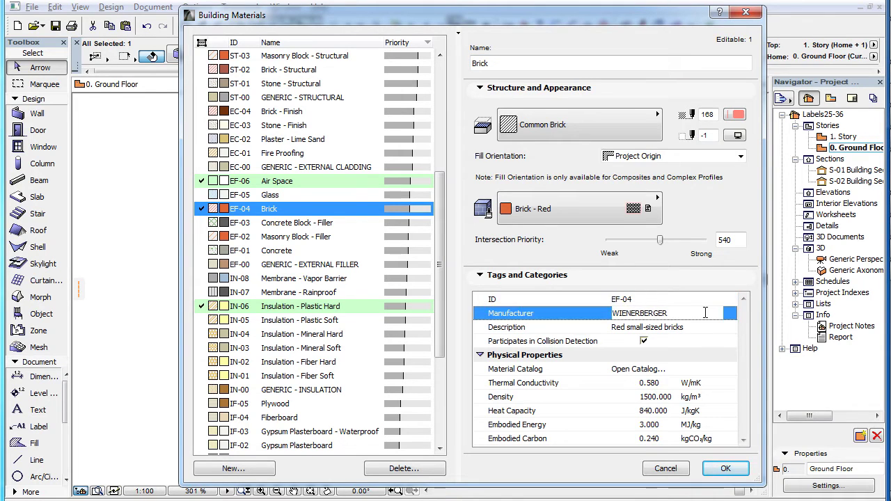
{"action": "left_click_drag", "start_coordinate": [696, 312], "coordinate": [589, 316]}
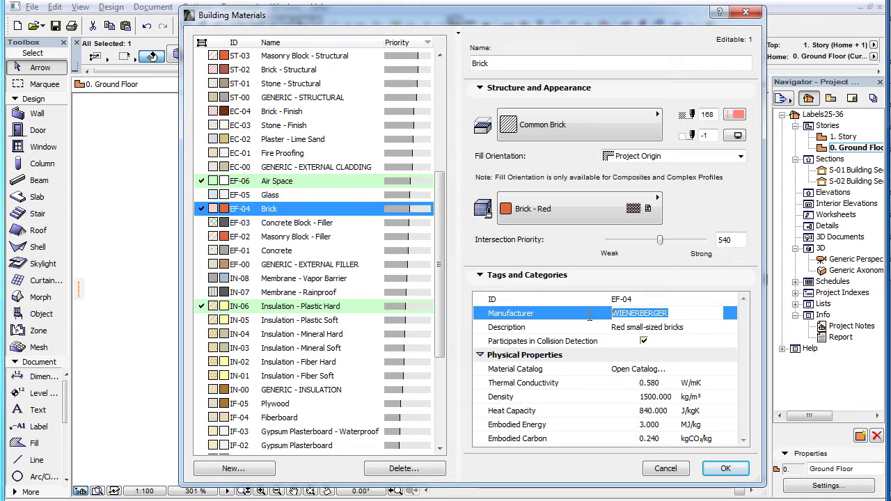
{"action": "left_click", "coordinate": [708, 327]}
{"action": "left_click_drag", "start_coordinate": [696, 327], "coordinate": [612, 333]}
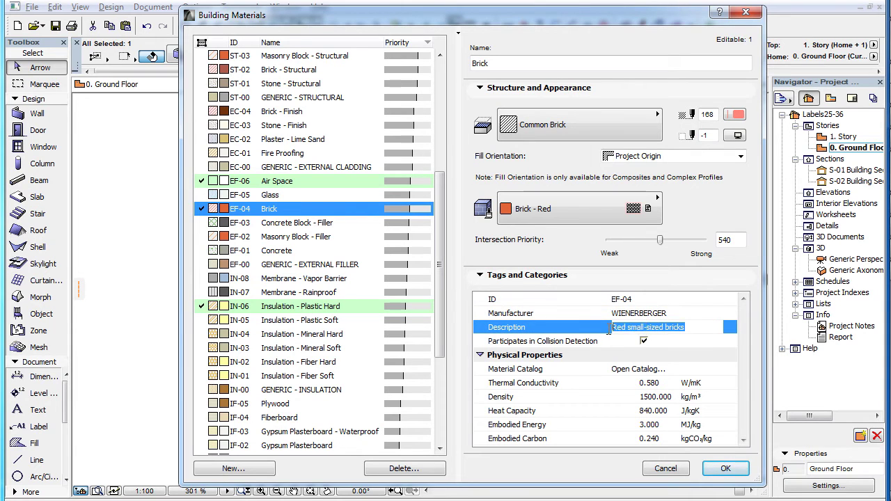
{"action": "left_click", "coordinate": [707, 330]}
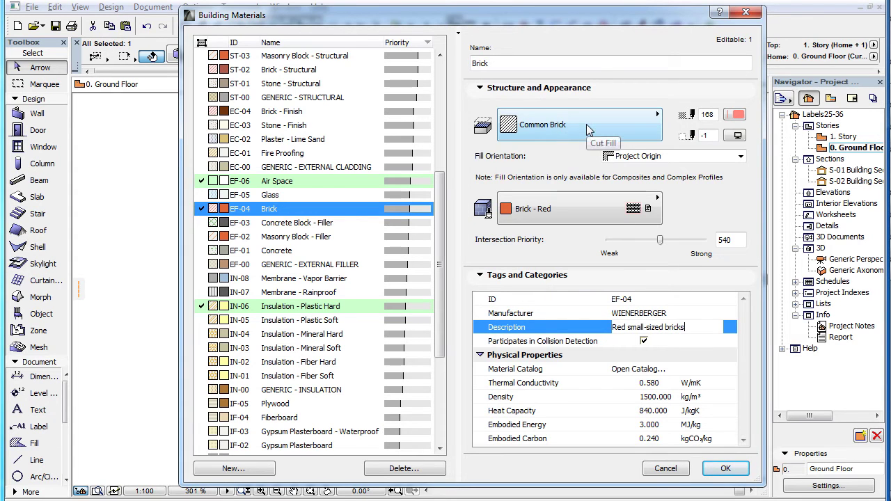
Close Building Materials, reopen the skin label's settings, and review the Show Skin by choices
{"action": "left_click", "coordinate": [666, 468]}
{"action": "left_click", "coordinate": [630, 219]}
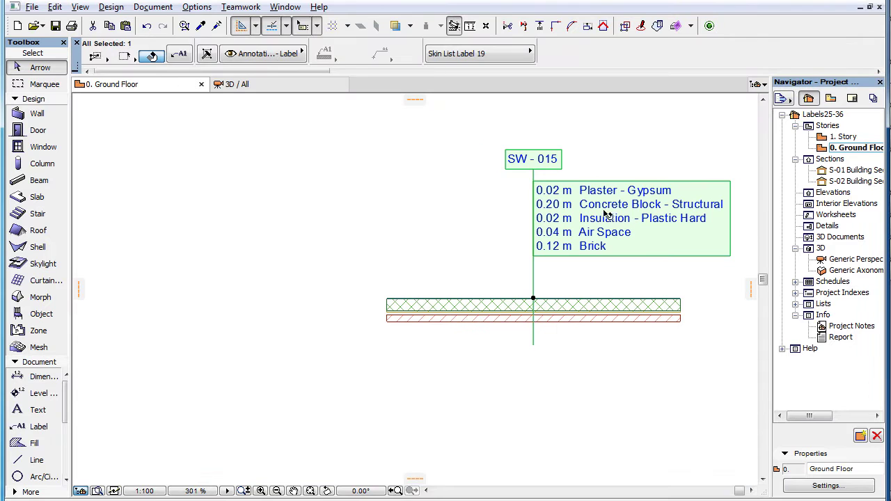
{"action": "left_click", "coordinate": [184, 60]}
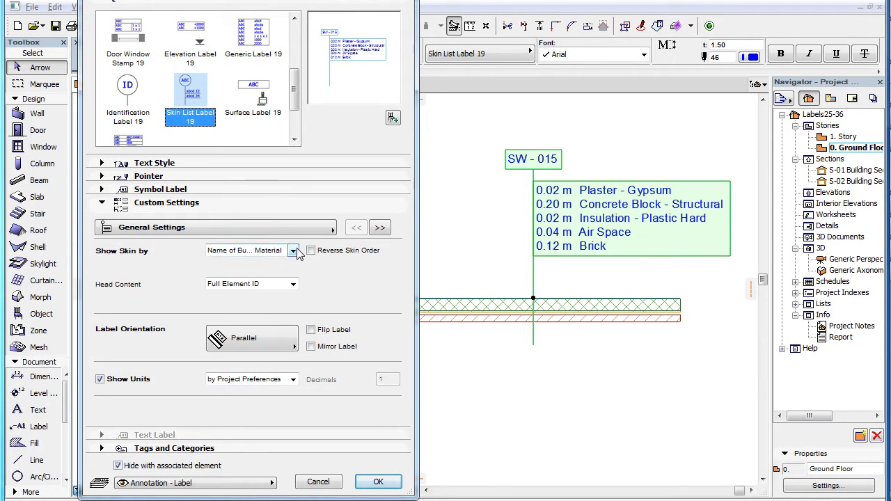
{"action": "left_click", "coordinate": [294, 251]}
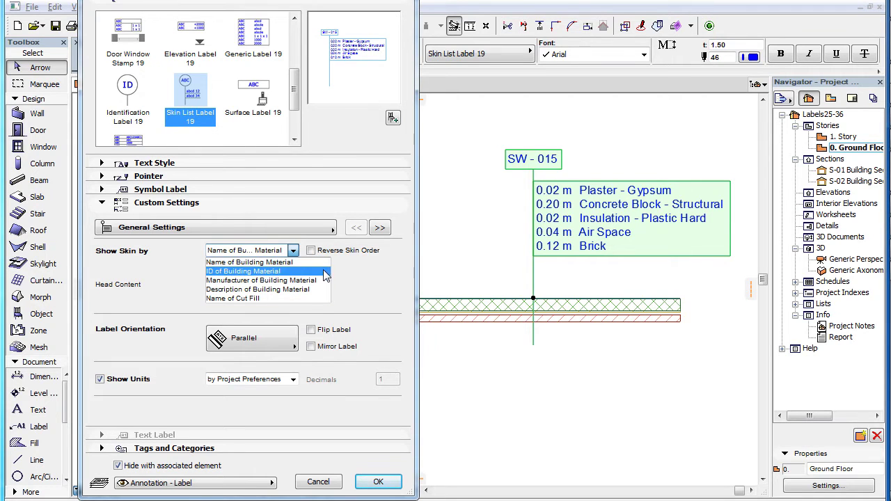
{"action": "left_click", "coordinate": [324, 261]}
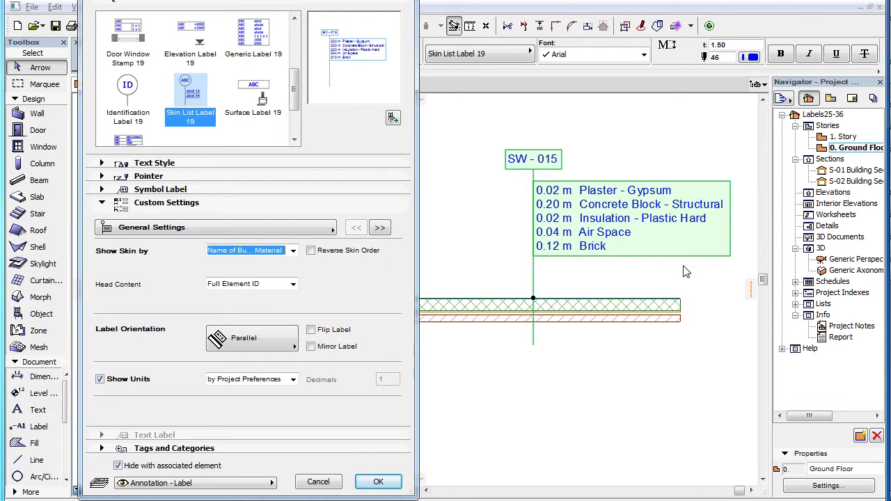
{"action": "left_click", "coordinate": [294, 252]}
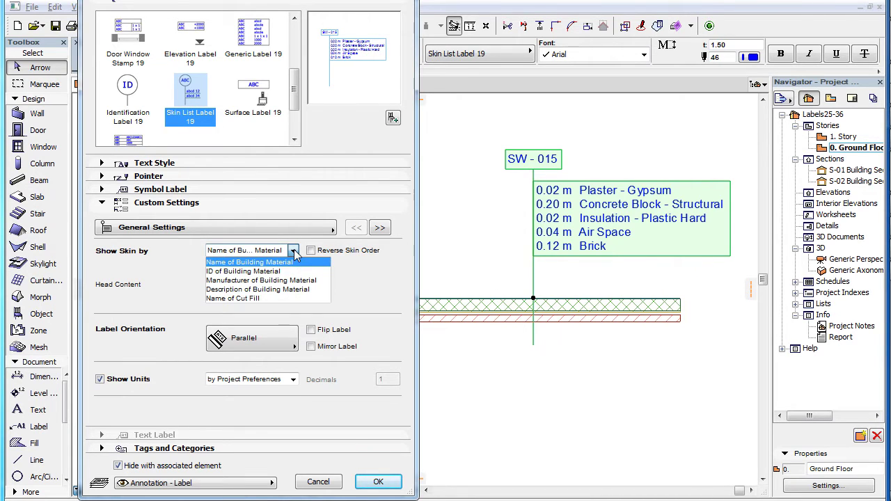
Show skins by Description of Building Material, apply, and reopen the Show Skin by list
{"action": "left_click", "coordinate": [326, 293]}
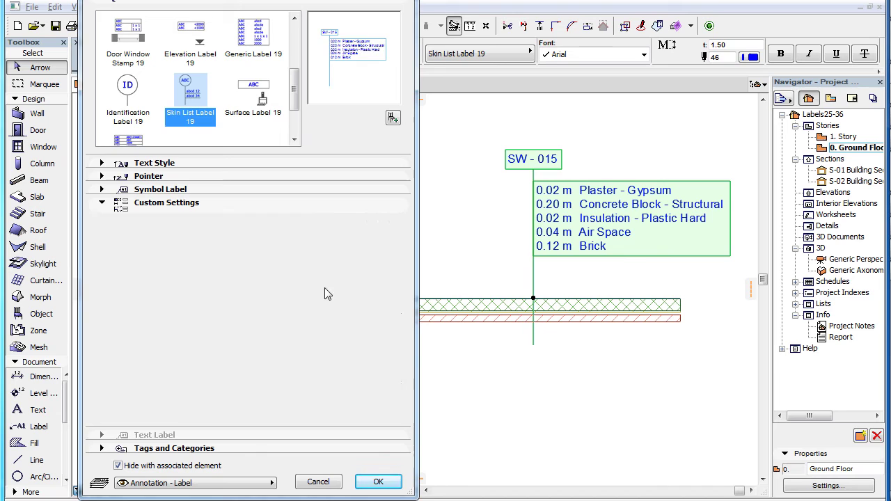
{"action": "left_click", "coordinate": [386, 482]}
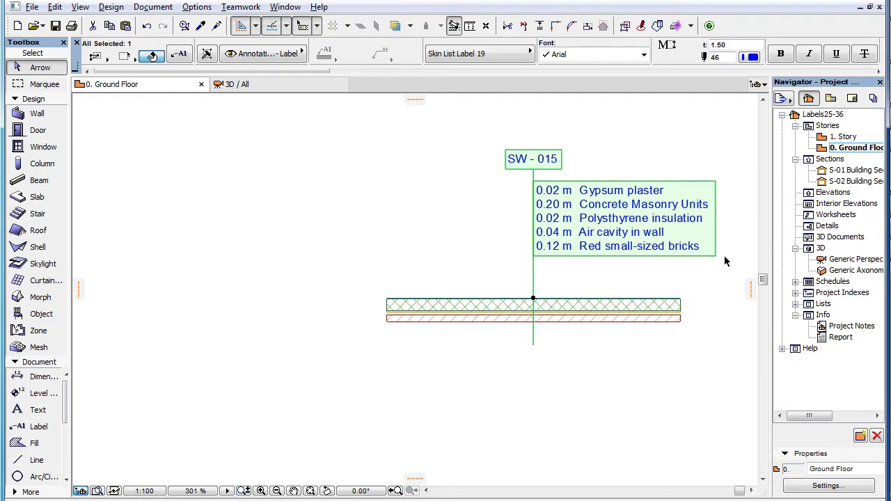
{"action": "left_click", "coordinate": [182, 57]}
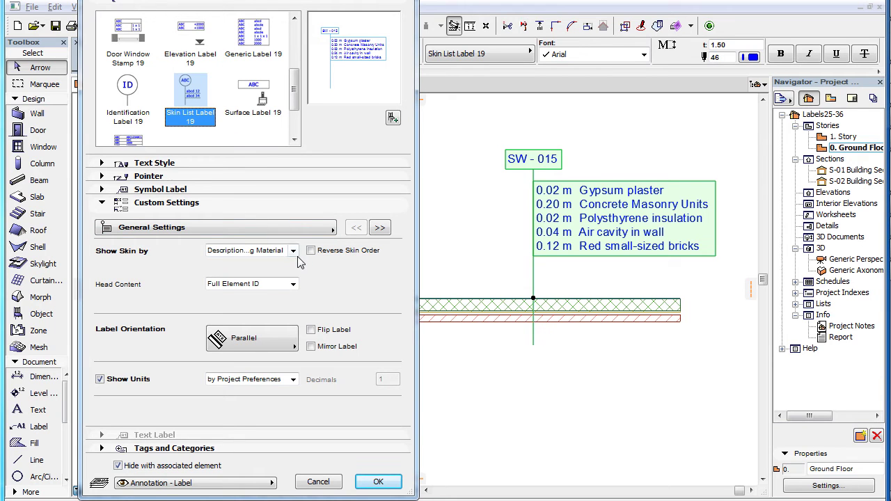
{"action": "left_click", "coordinate": [294, 252]}
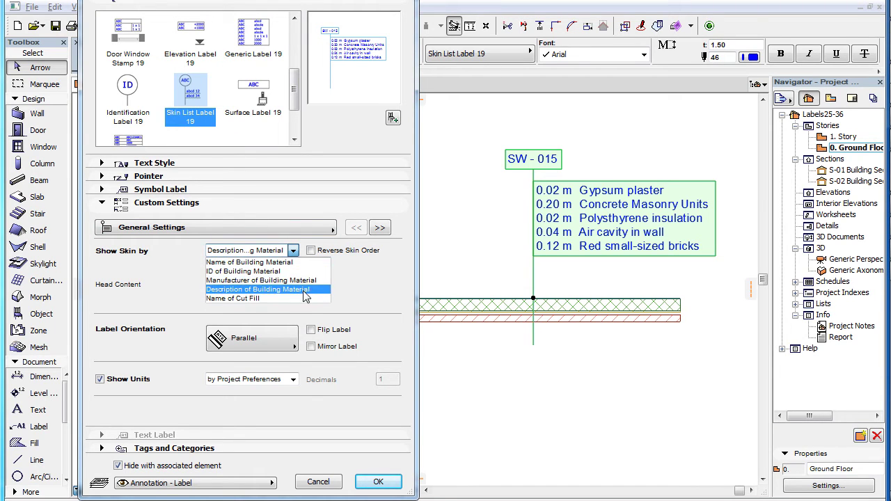
Show skins by Name of Building Material with Reverse Skin Order on, then reopen settings
{"action": "left_click", "coordinate": [245, 261]}
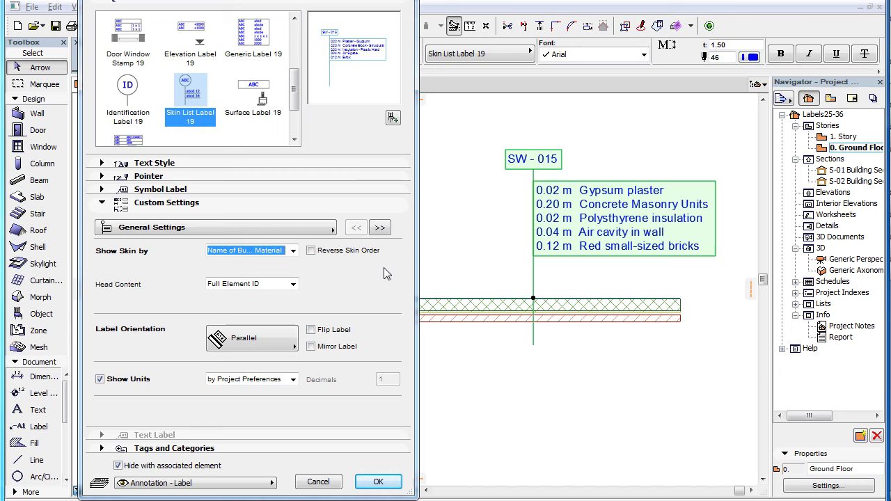
{"action": "left_click", "coordinate": [350, 254]}
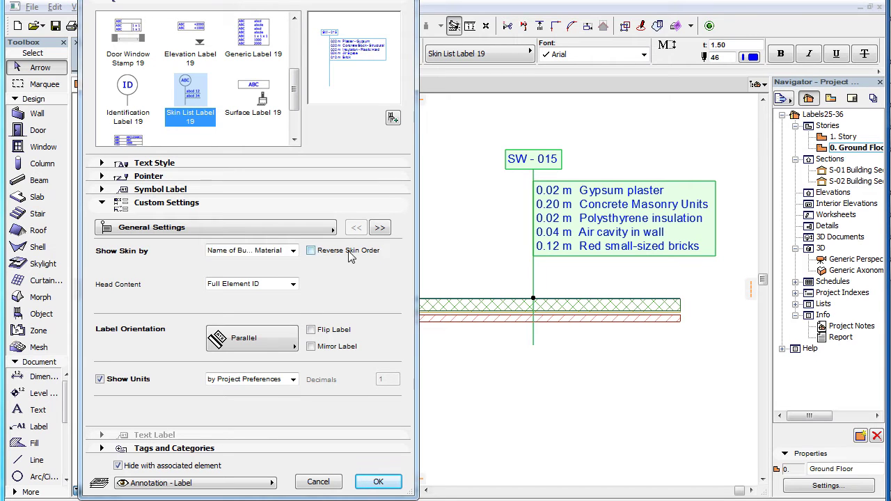
{"action": "left_click", "coordinate": [390, 487]}
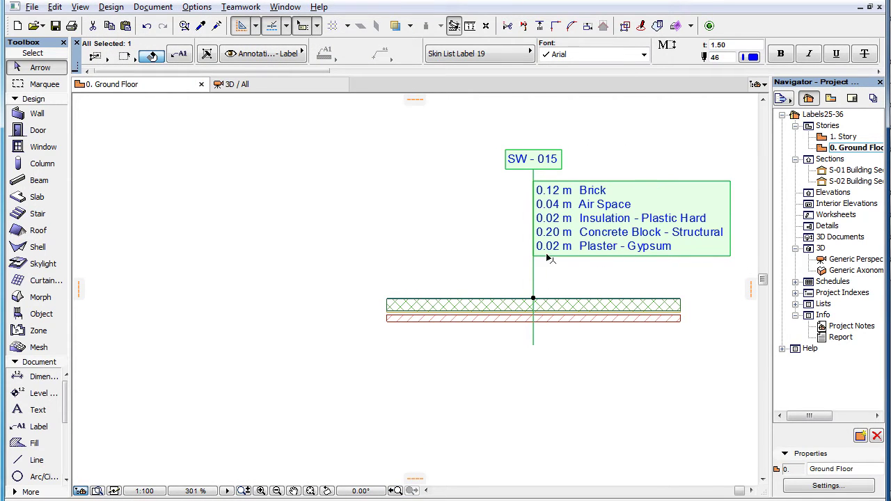
{"action": "left_click", "coordinate": [180, 54]}
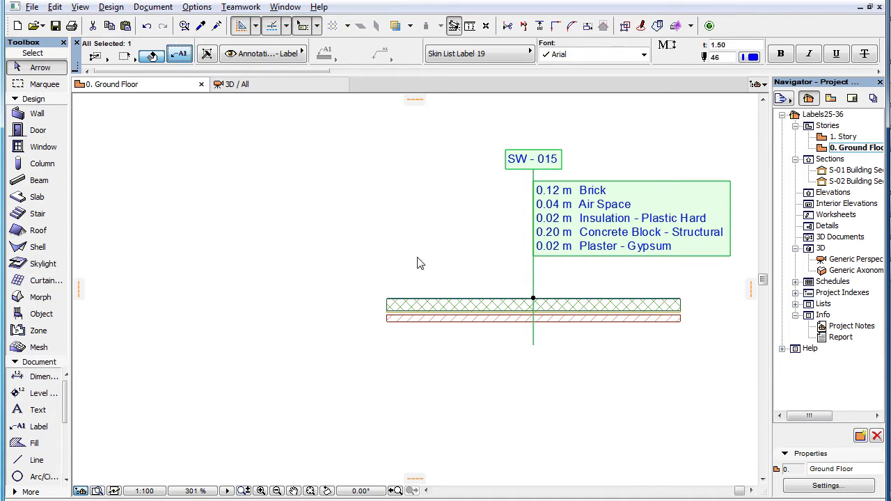
{"action": "key", "text": "ctrl+t"}
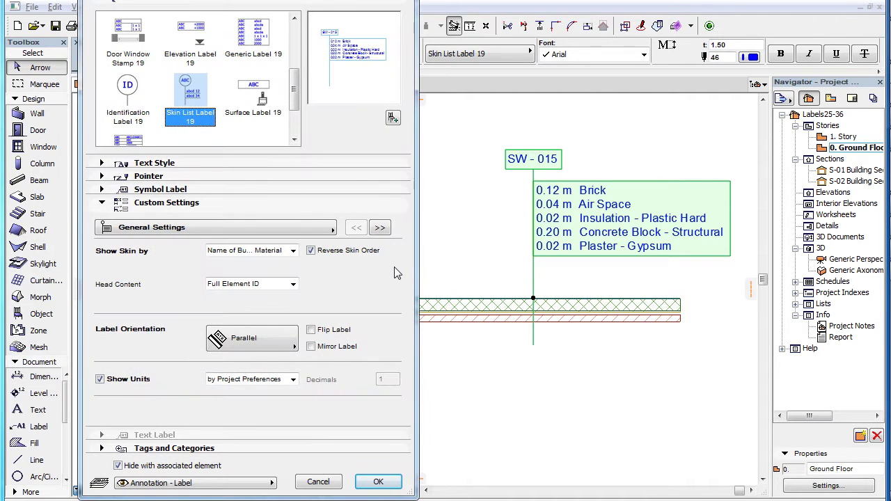
Untick Reverse Skin Order and keep Full Element ID as the label's head content
{"action": "left_click", "coordinate": [367, 252]}
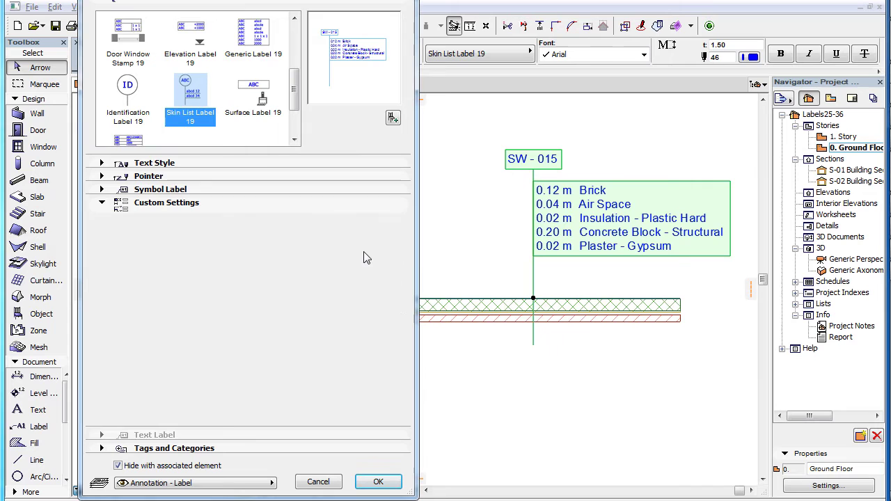
{"action": "left_click", "coordinate": [293, 284]}
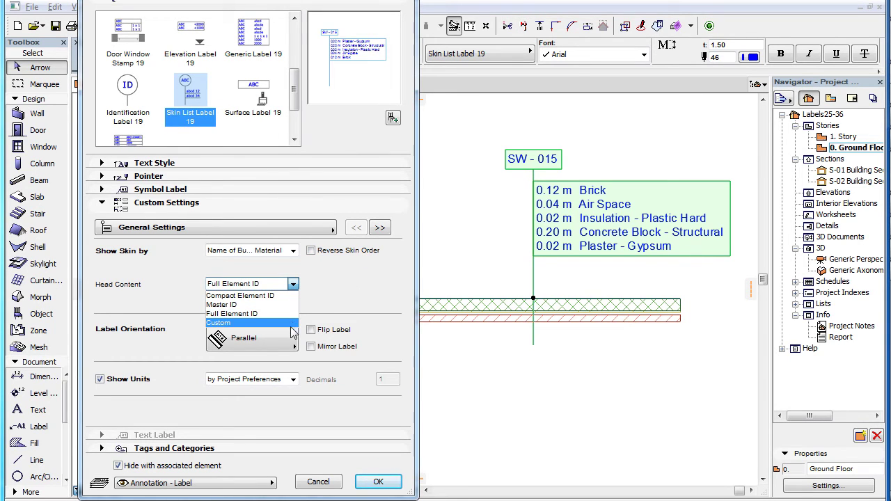
{"action": "left_click", "coordinate": [296, 314]}
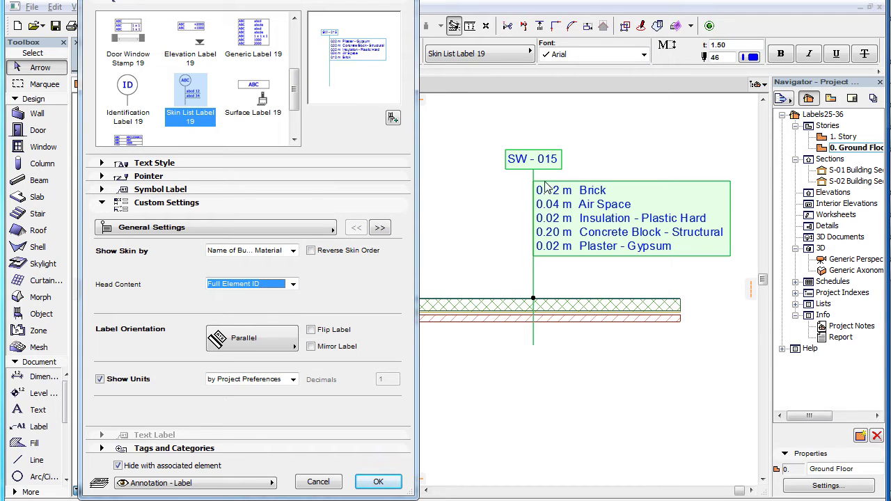
{"action": "left_click", "coordinate": [293, 284]}
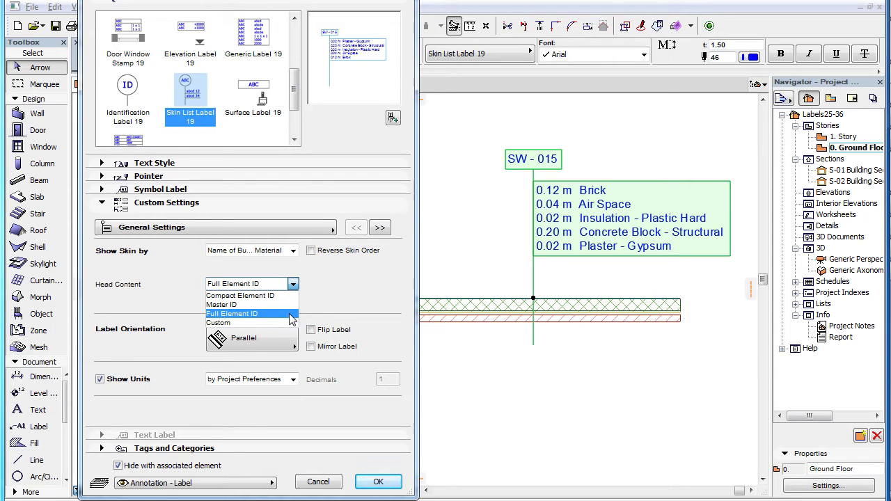
{"action": "left_click", "coordinate": [291, 319]}
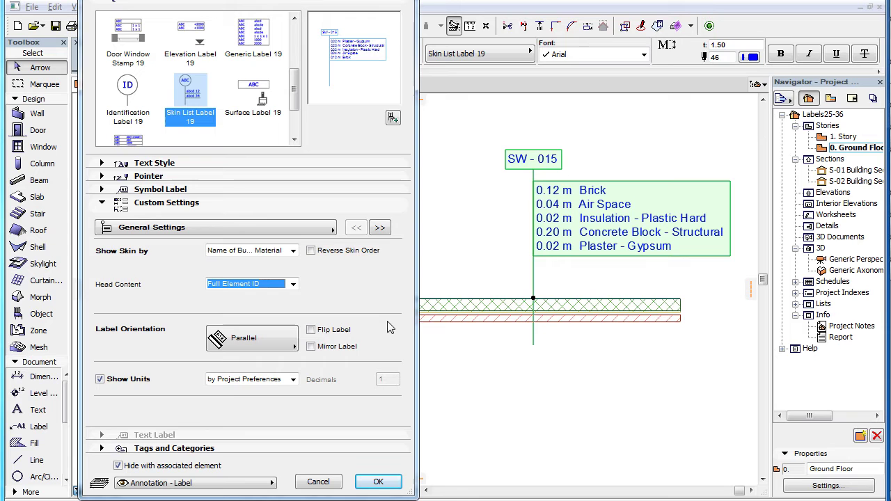
Flip the label below the wall, then mirror it to the left side
{"action": "left_click", "coordinate": [310, 330]}
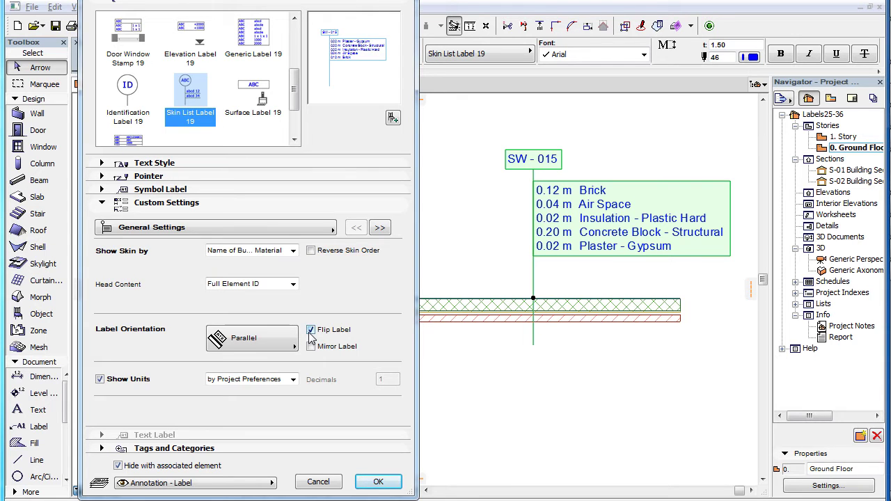
{"action": "left_click", "coordinate": [378, 481]}
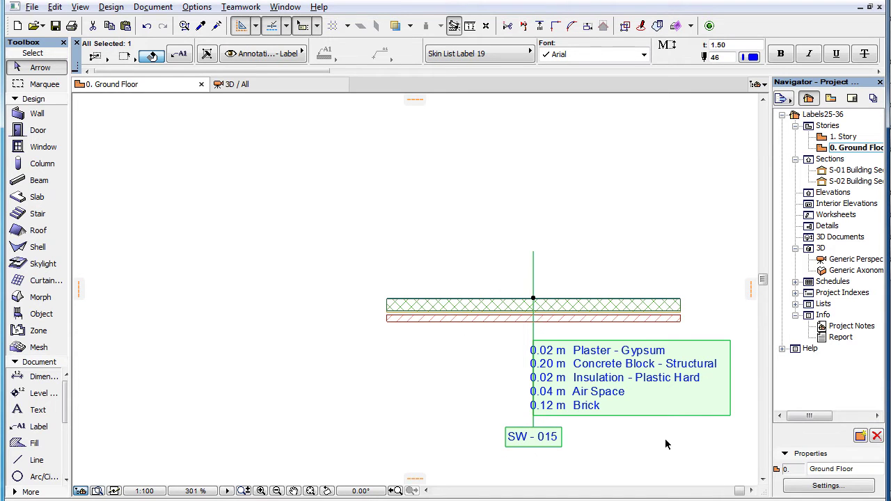
{"action": "left_click", "coordinate": [180, 56]}
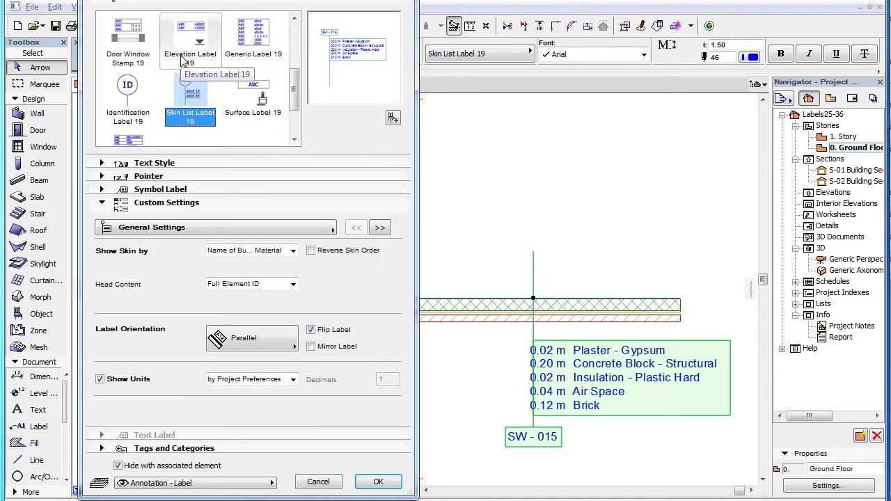
{"action": "left_click", "coordinate": [332, 354]}
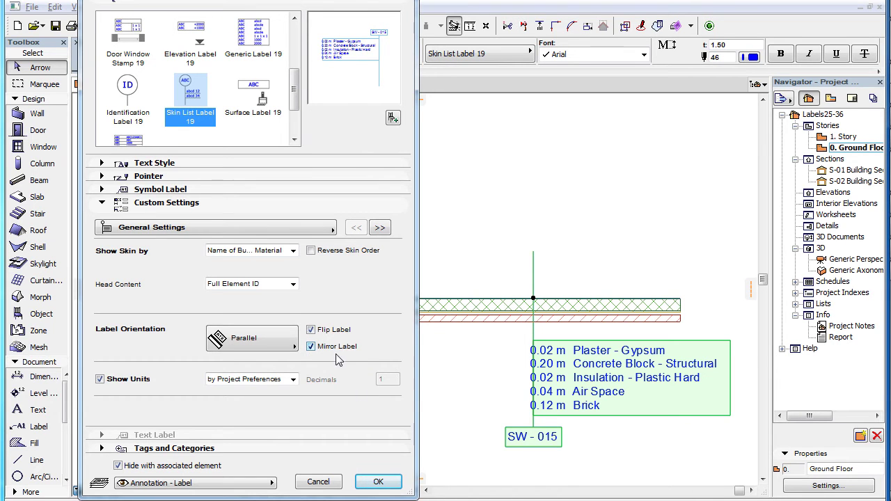
{"action": "left_click", "coordinate": [378, 482]}
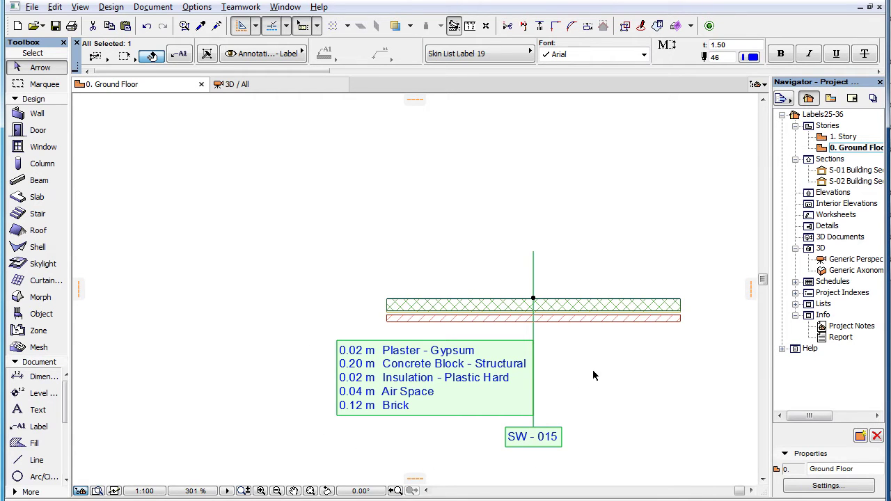
Undo three times to restore the upright label listing material descriptions
{"action": "left_click", "coordinate": [146, 26]}
{"action": "left_click", "coordinate": [147, 26]}
{"action": "left_click", "coordinate": [146, 28]}
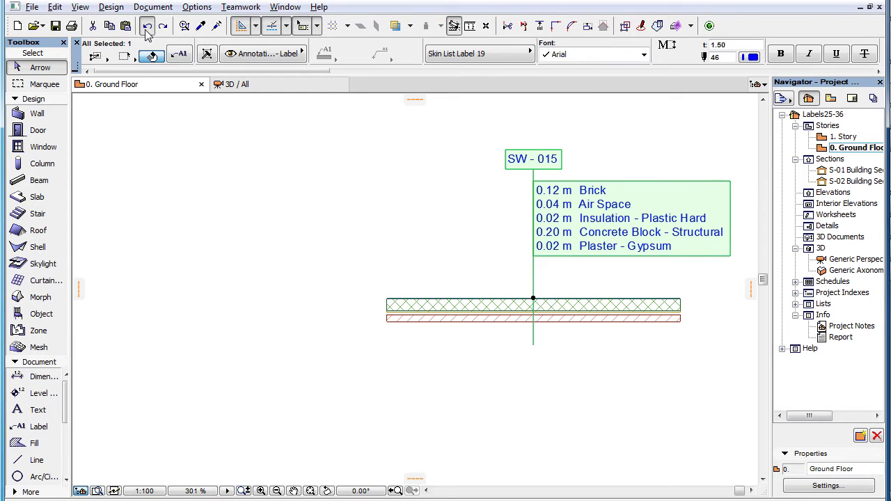
Turn on Separator Lines on the Label Geometry page, apply, and reopen the label settings
{"action": "left_click", "coordinate": [182, 55]}
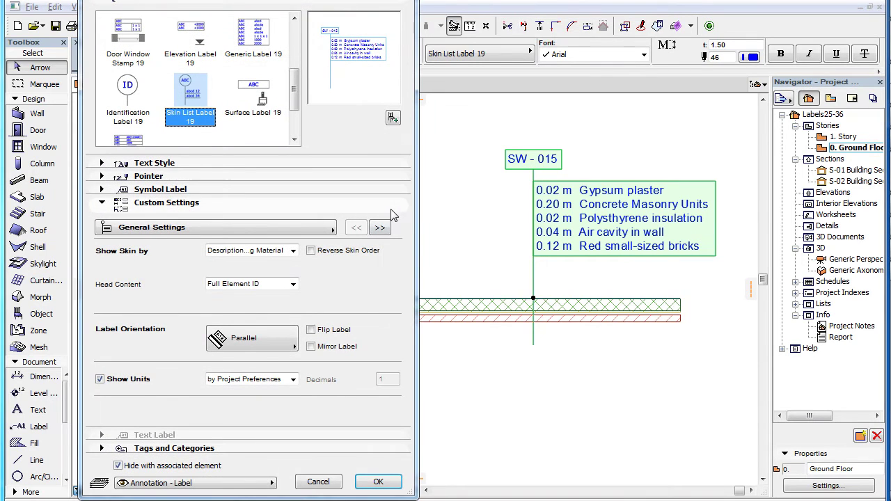
{"action": "left_click", "coordinate": [303, 230]}
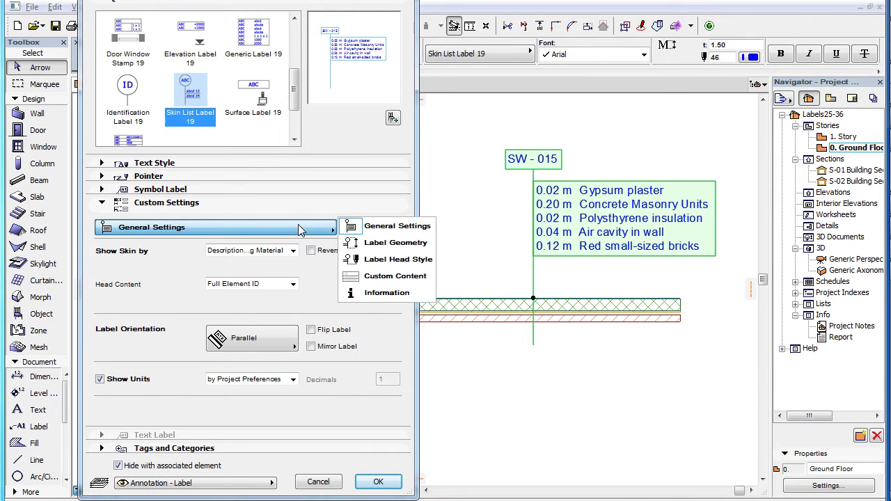
{"action": "left_click", "coordinate": [417, 243]}
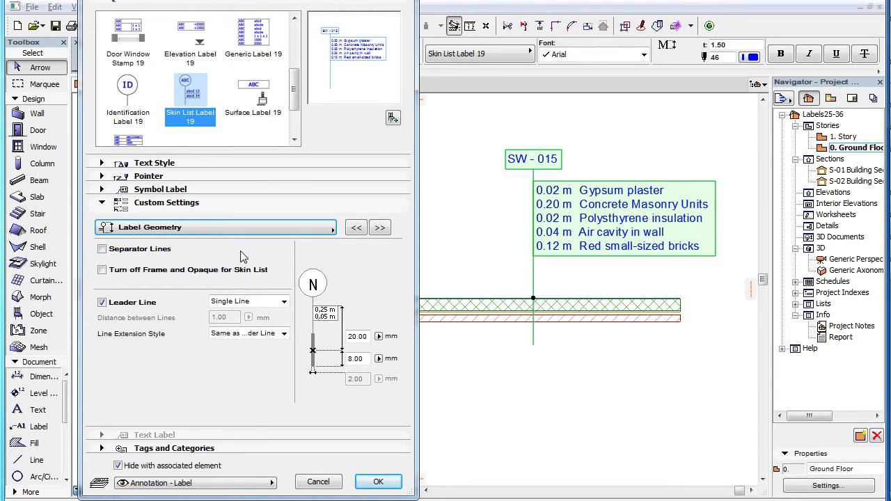
{"action": "left_click", "coordinate": [161, 249]}
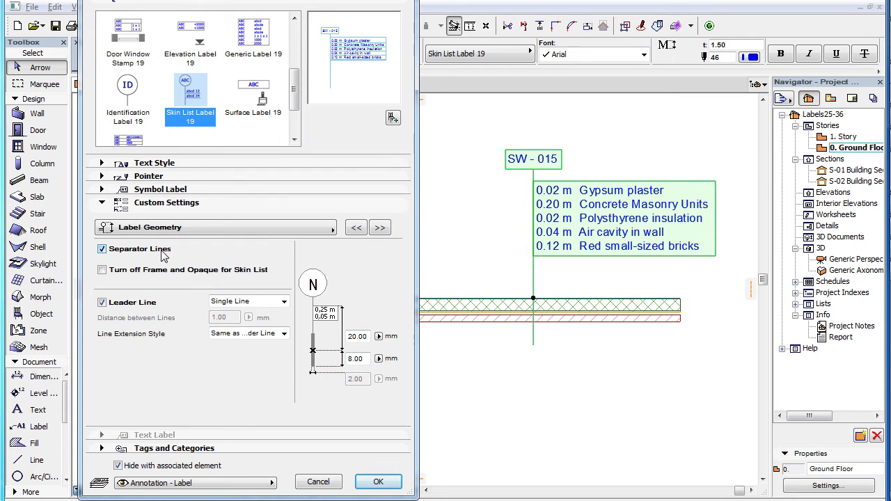
{"action": "left_click", "coordinate": [378, 481]}
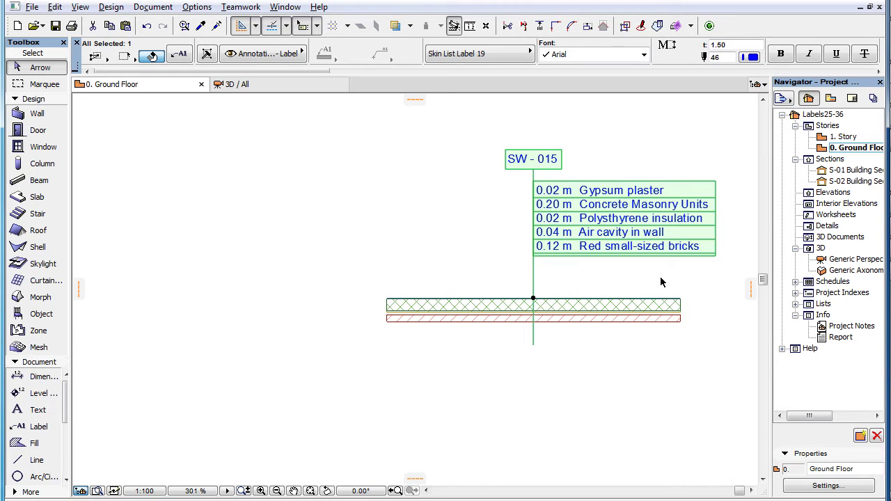
{"action": "left_click", "coordinate": [179, 57]}
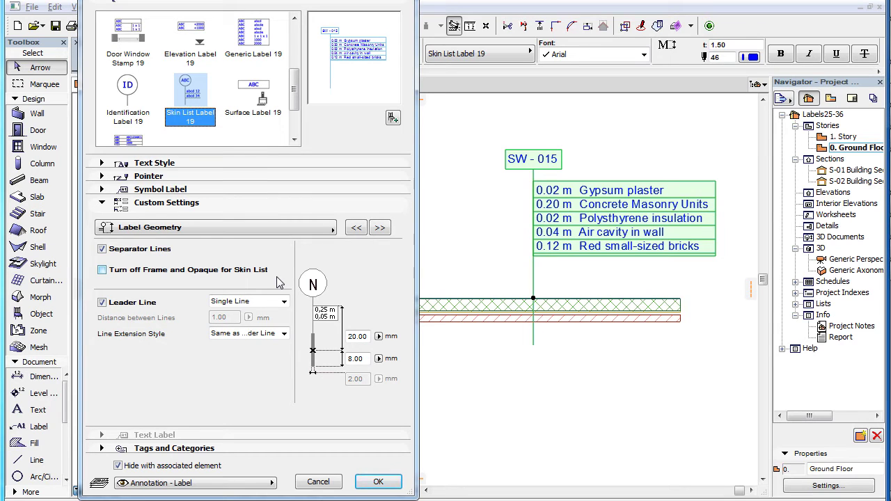
Check the text style, then remove the skin list lines' frame and opaque background and apply
{"action": "left_click", "coordinate": [322, 207]}
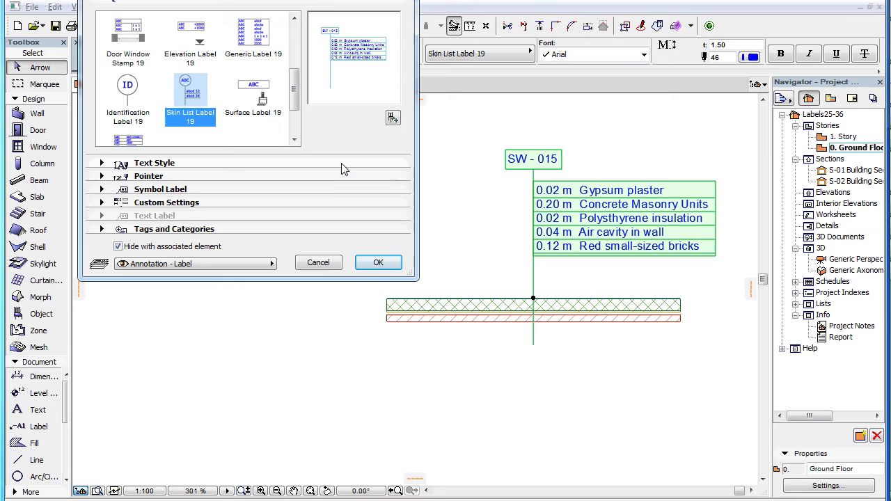
{"action": "left_click", "coordinate": [341, 165]}
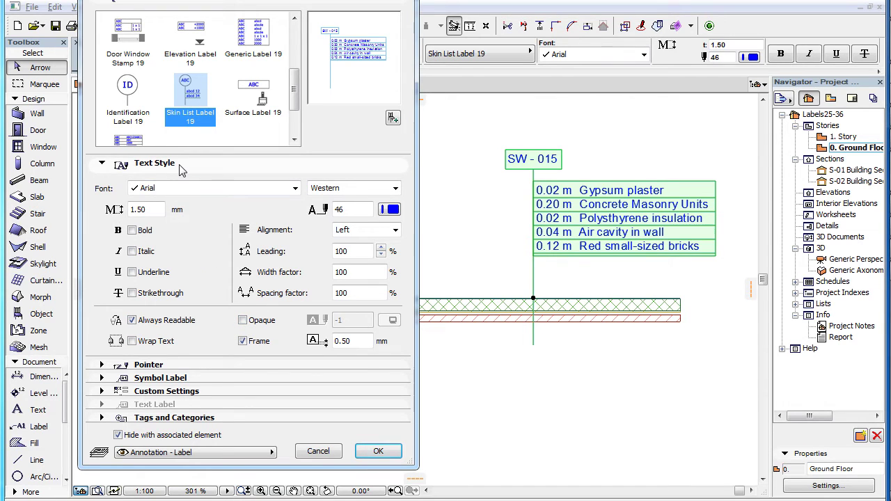
{"action": "left_click", "coordinate": [220, 170]}
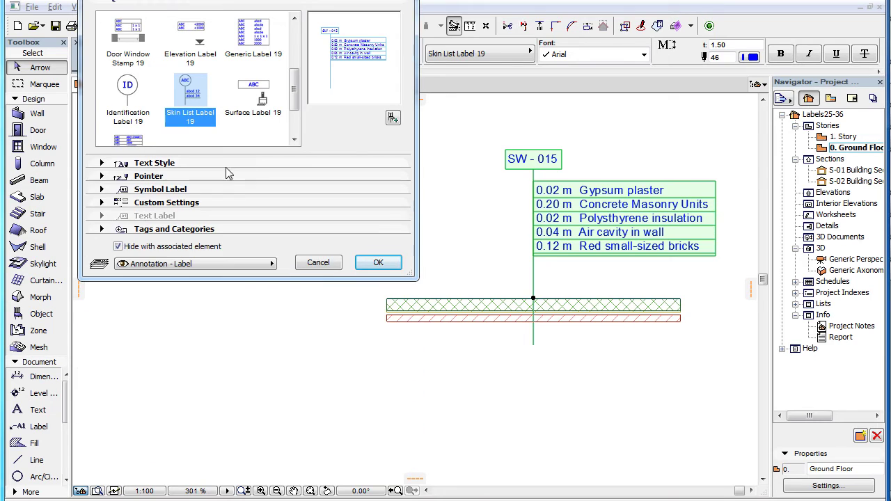
{"action": "left_click", "coordinate": [308, 209]}
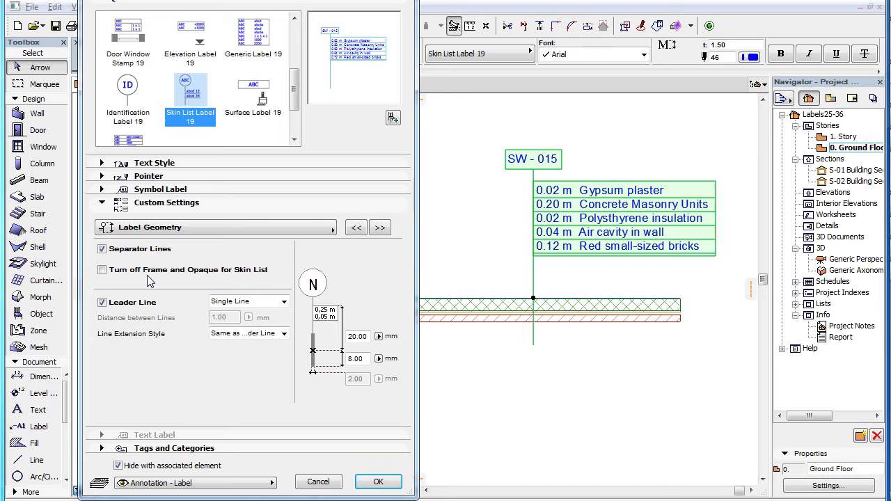
{"action": "left_click", "coordinate": [378, 482]}
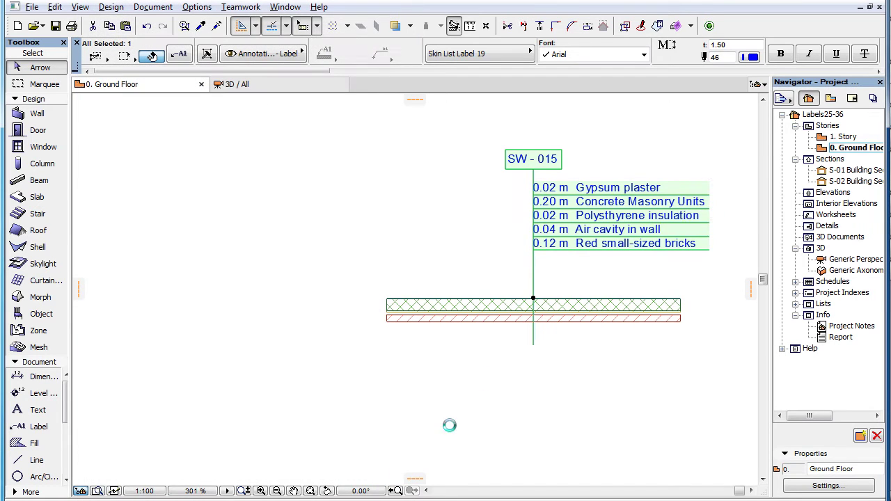
Reselect the skin list label and reopen its settings
{"action": "left_click", "coordinate": [518, 249]}
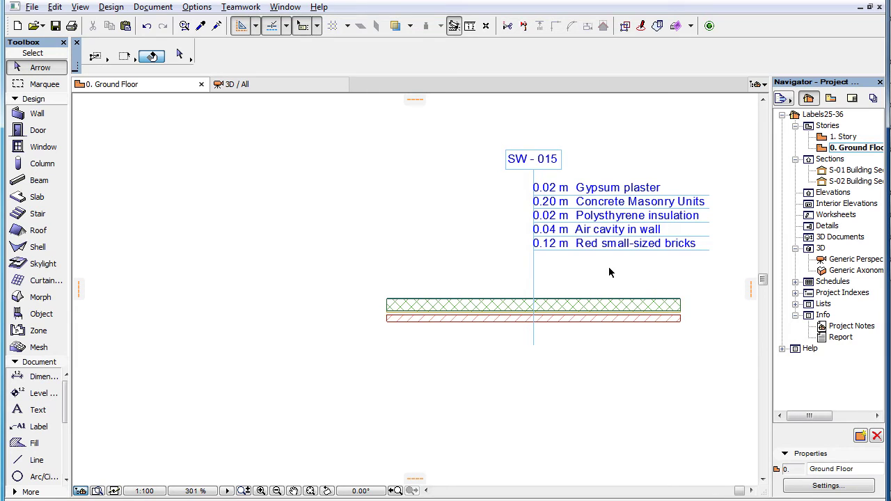
{"action": "left_click", "coordinate": [612, 224]}
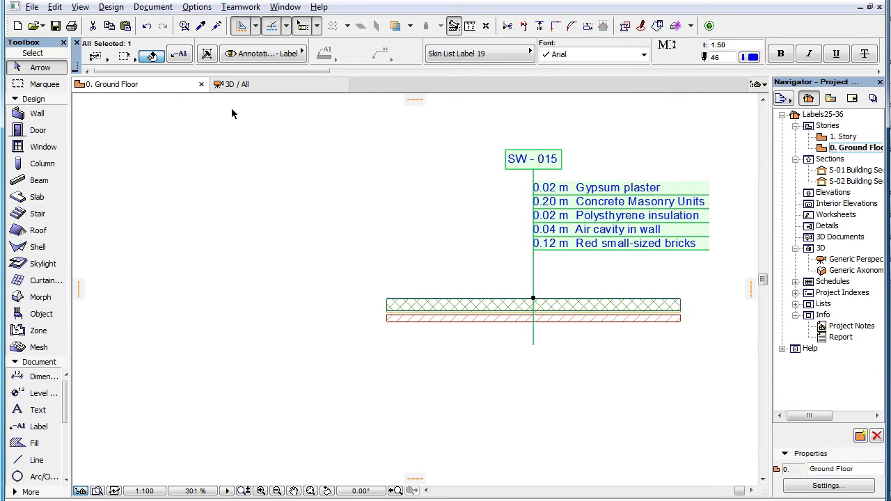
{"action": "left_click", "coordinate": [179, 57]}
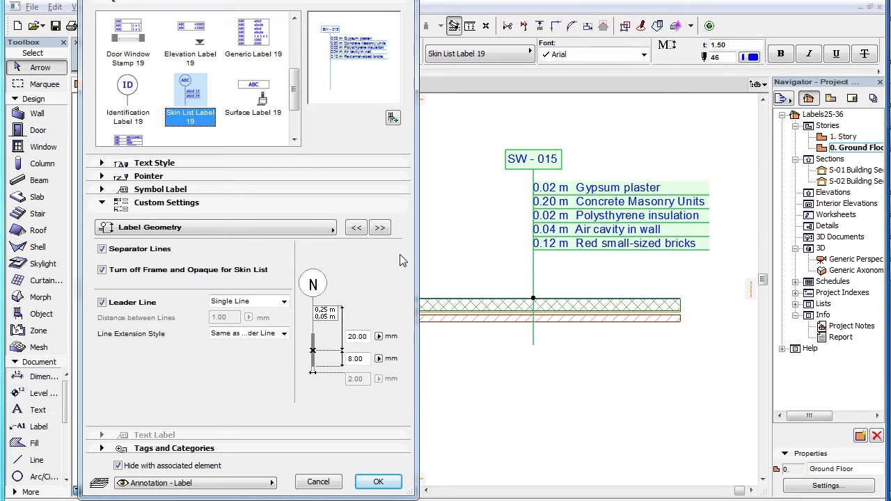
Show the Label Head Style page and toggle the label head off and back on
{"action": "left_click", "coordinate": [319, 230]}
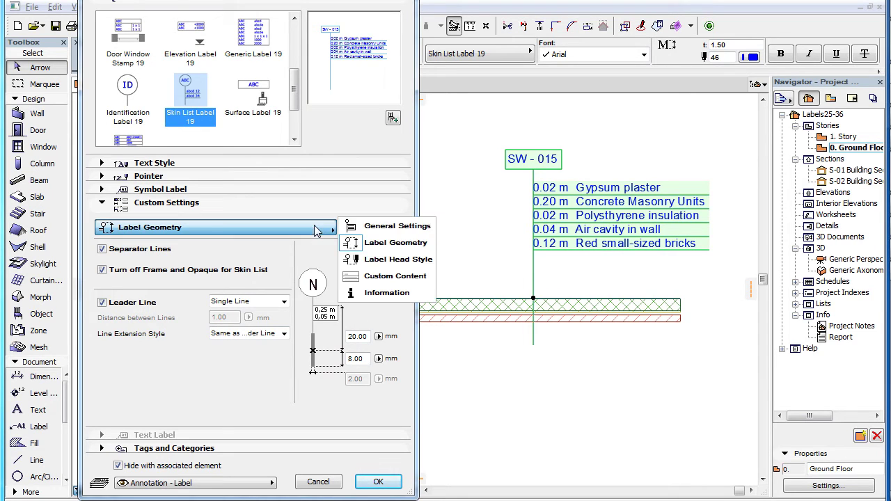
{"action": "left_click", "coordinate": [431, 270]}
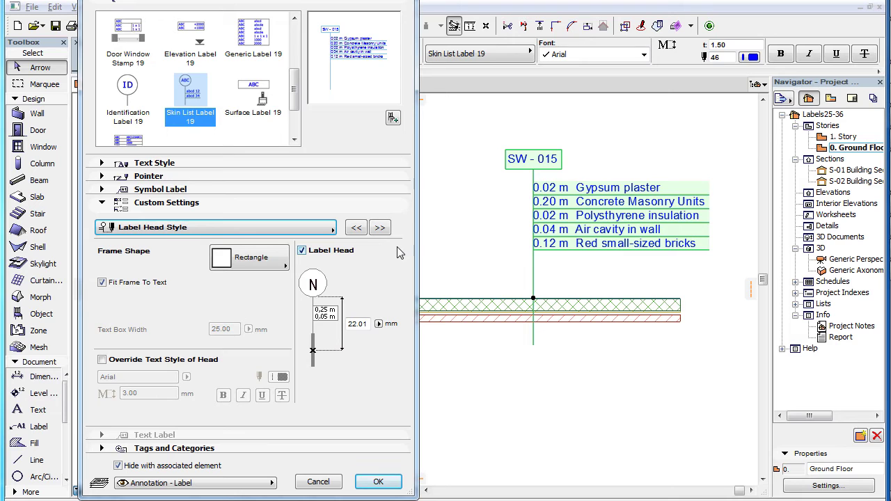
{"action": "left_click", "coordinate": [301, 250]}
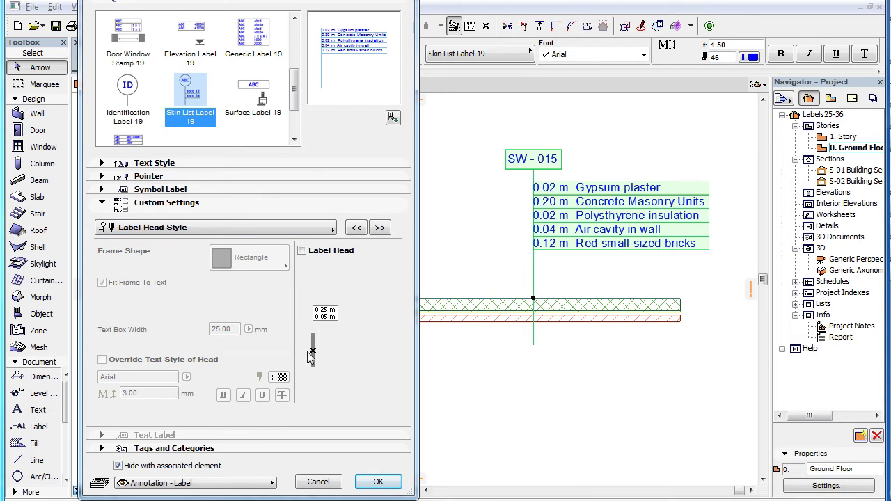
{"action": "left_click", "coordinate": [302, 250]}
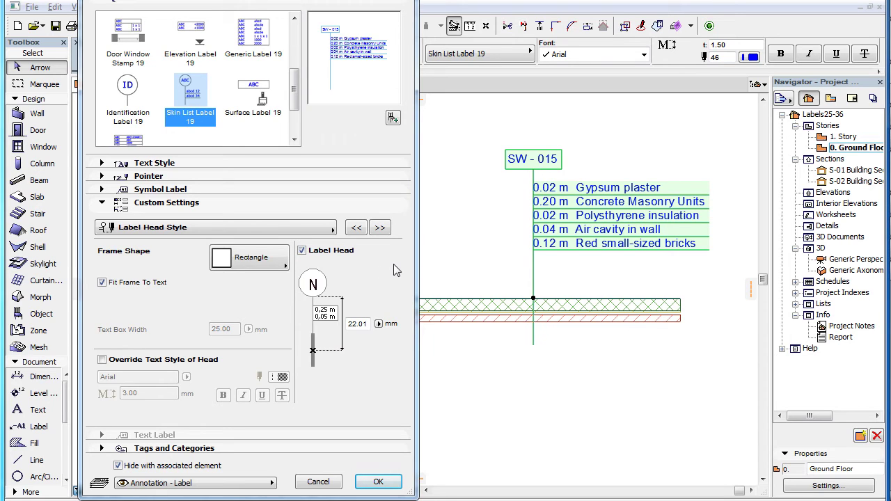
Override the SW - 015 head text style to bold, orange, 2.50 mm and apply it
{"action": "left_click", "coordinate": [103, 361]}
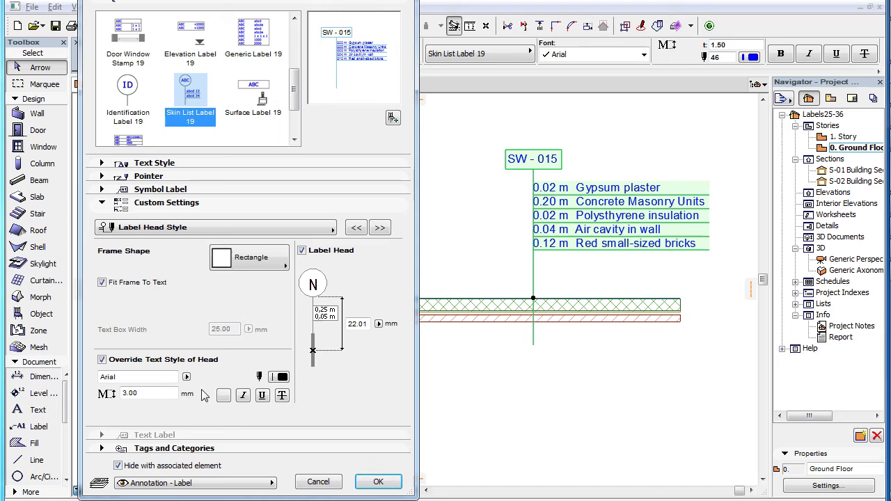
{"action": "left_click_drag", "start_coordinate": [125, 376], "coordinate": [92, 376]}
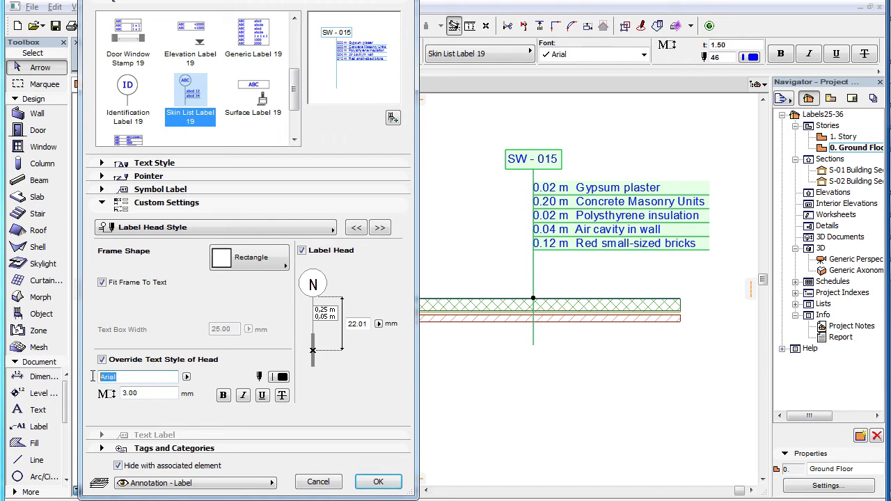
{"action": "left_click_drag", "start_coordinate": [138, 394], "coordinate": [103, 395]}
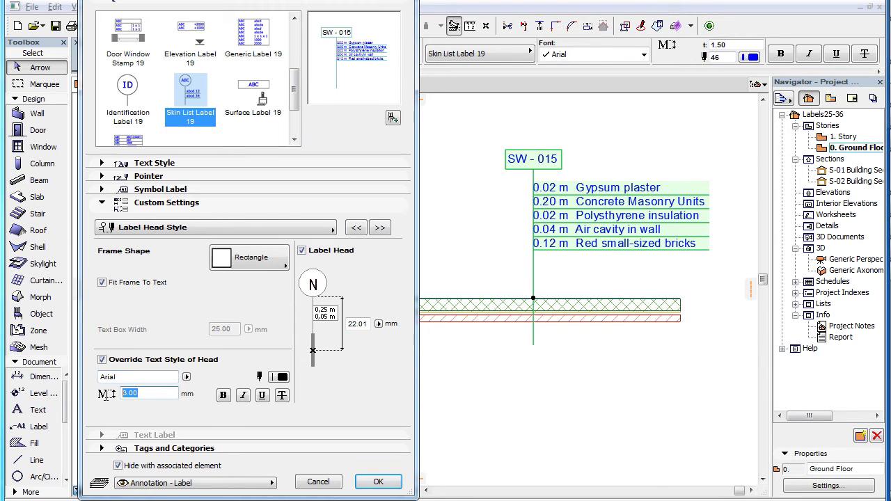
{"action": "type", "text": "2.5"}
{"action": "key", "text": "Return"}
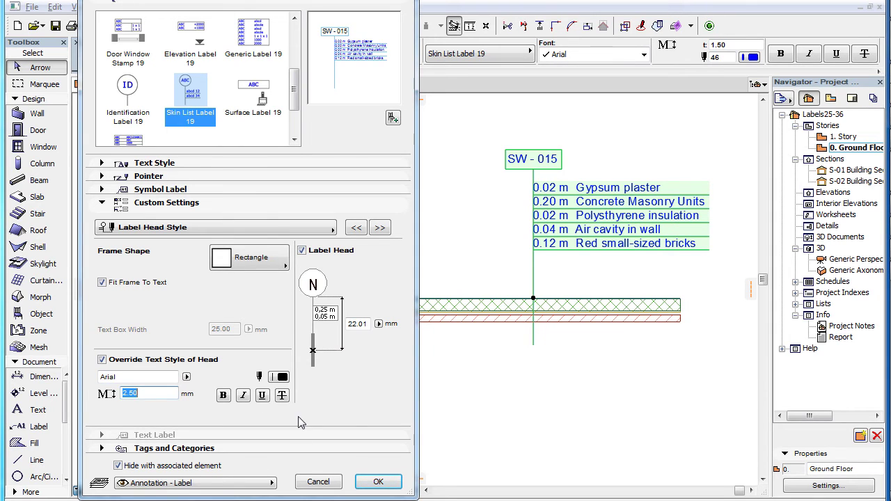
{"action": "left_click", "coordinate": [278, 376]}
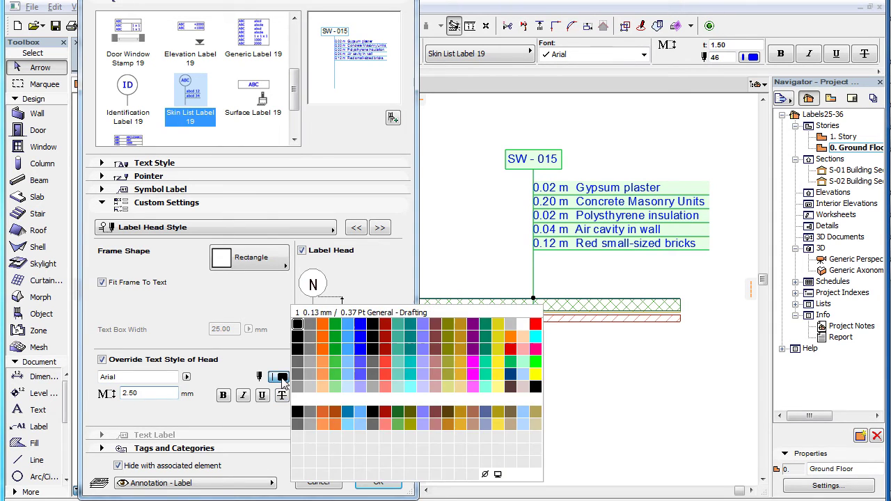
{"action": "left_click", "coordinate": [324, 325]}
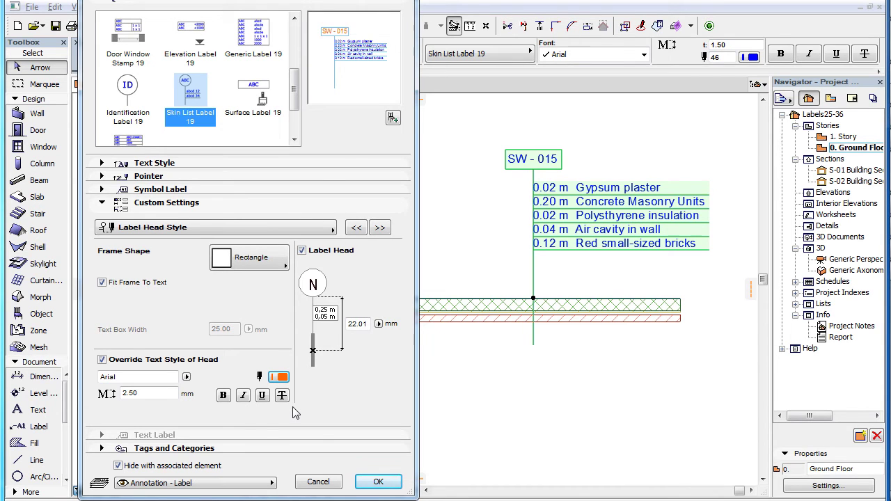
{"action": "left_click", "coordinate": [223, 396]}
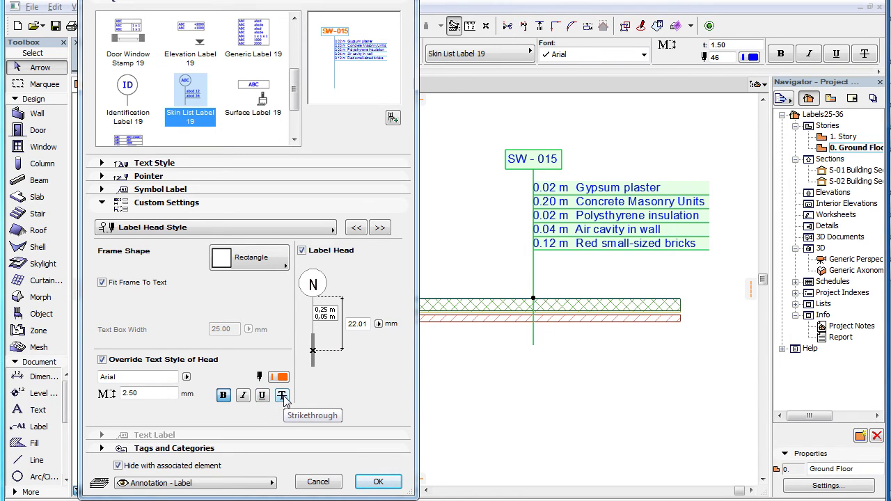
{"action": "left_click", "coordinate": [378, 481]}
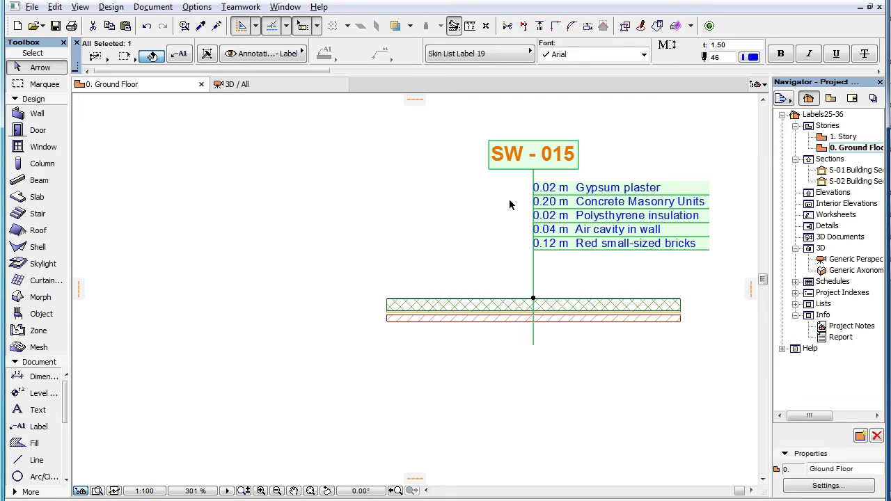
{"action": "left_click", "coordinate": [179, 54]}
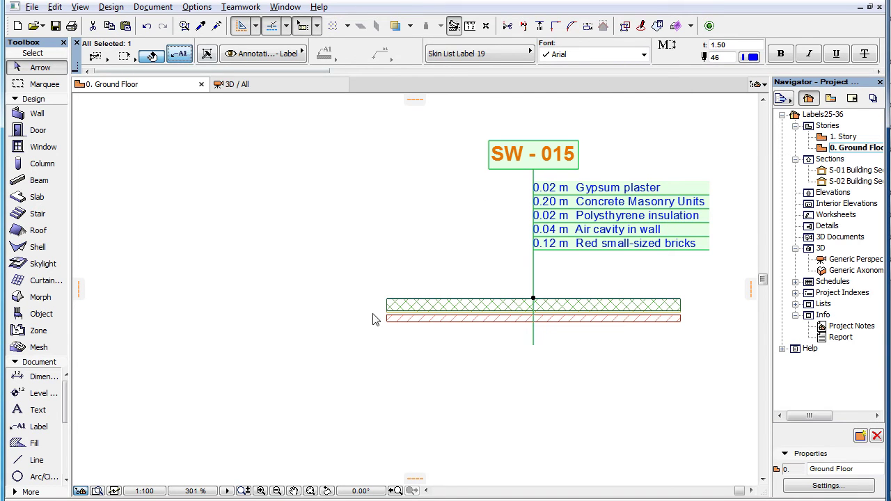
Raise the label head distance from 22.01 to 25 mm, then reopen the label's settings
{"action": "key", "text": "ctrl+t"}
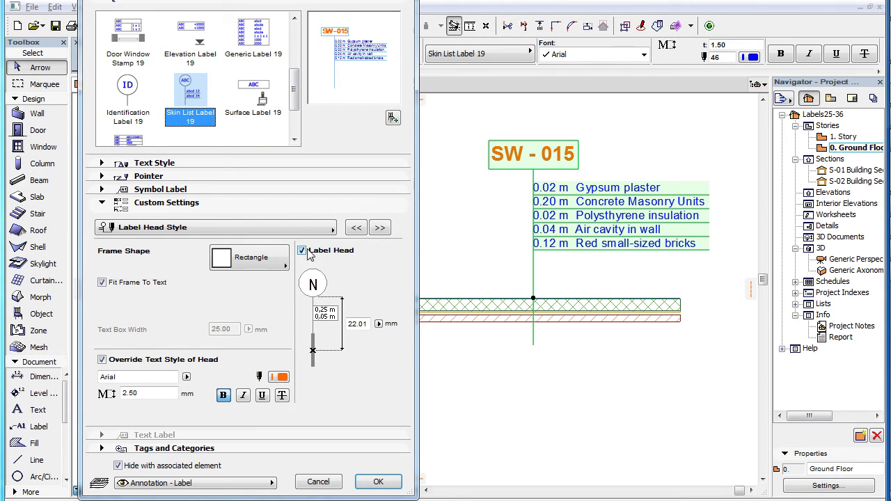
{"action": "left_click_drag", "start_coordinate": [368, 324], "coordinate": [350, 324]}
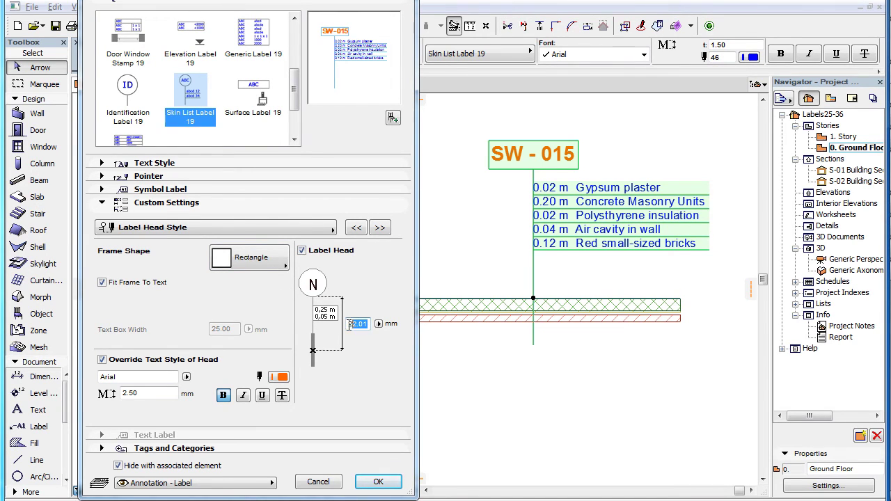
{"action": "type", "text": "25"}
{"action": "left_click", "coordinate": [376, 482]}
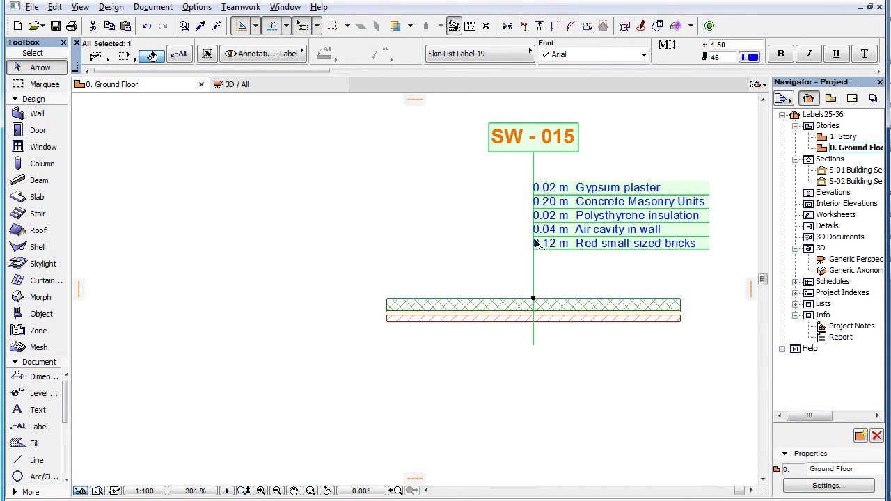
{"action": "left_click", "coordinate": [179, 55]}
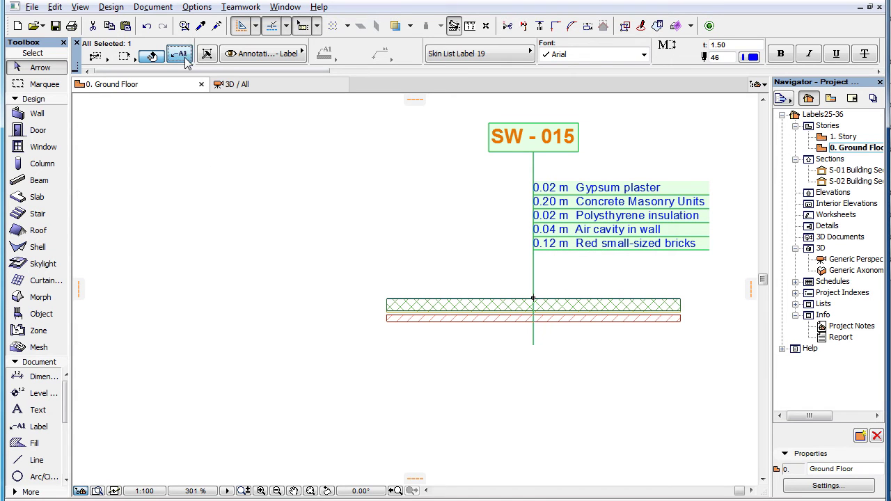
{"action": "key", "text": "ctrl+t"}
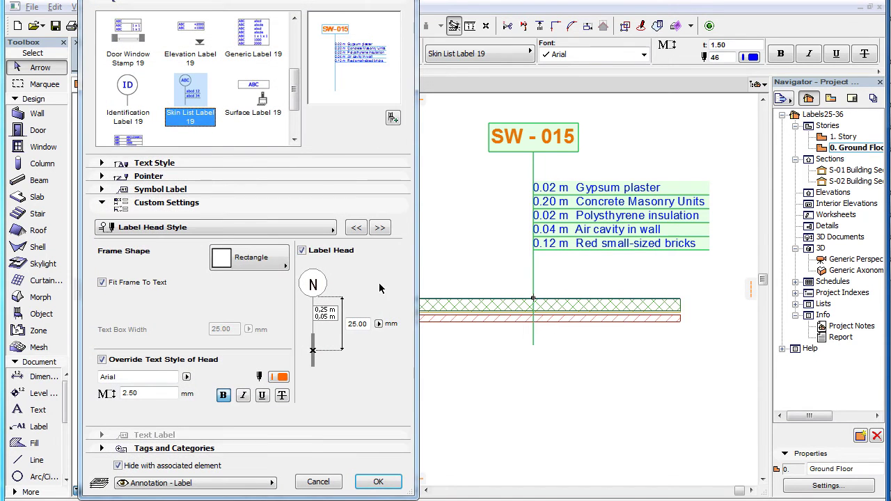
Switch to the Custom Content page and enable custom label content
{"action": "left_click", "coordinate": [320, 230]}
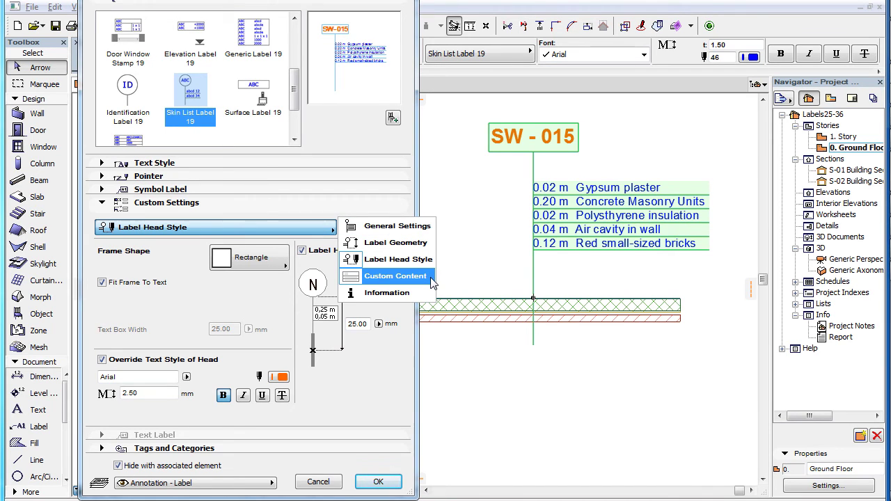
{"action": "left_click", "coordinate": [395, 277]}
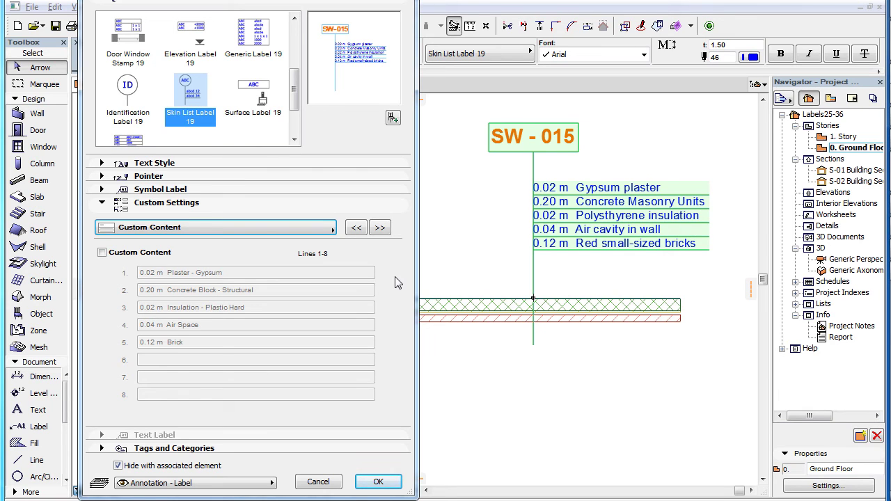
{"action": "left_click", "coordinate": [115, 253]}
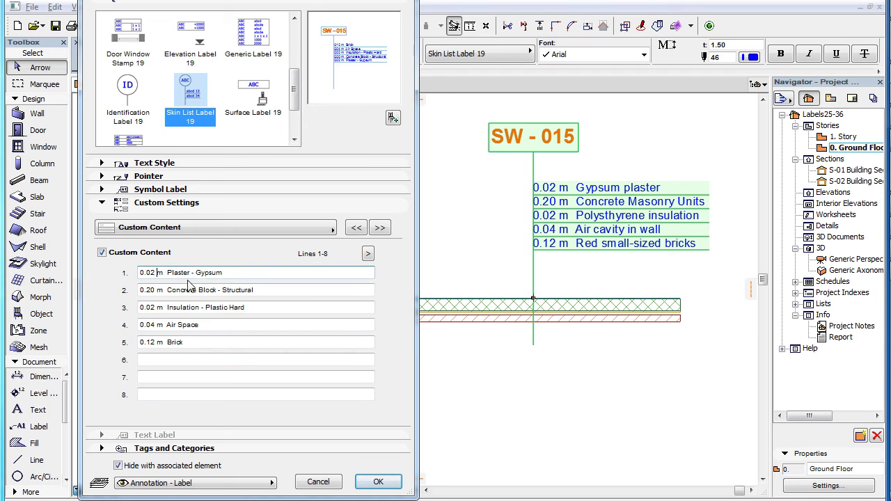
Rewrite layer lines 1-3 in centimetres as 2 cm, 20 cm and 2 cm
{"action": "type", "text": "c"}
{"action": "key", "text": "BackSpace"}
{"action": "key", "text": "BackSpace"}
{"action": "key", "text": "BackSpace"}
{"action": "key", "text": "Tab"}
{"action": "key", "text": "End"}
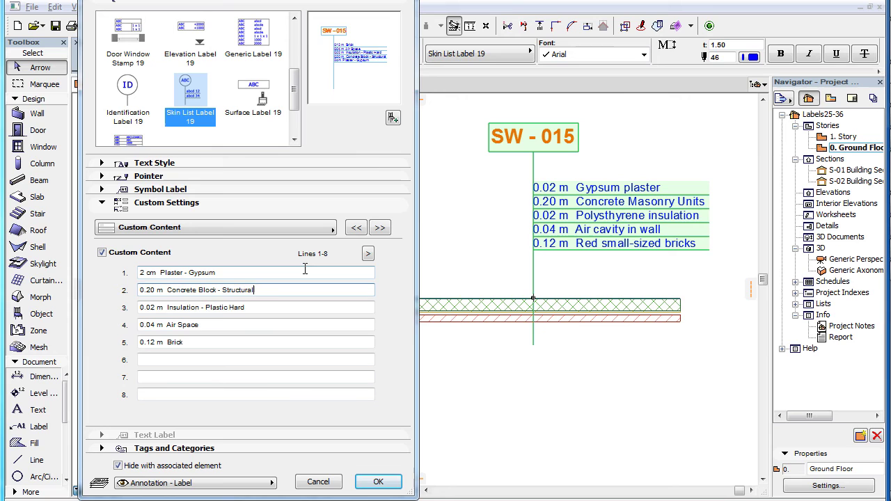
{"action": "key", "text": "Left"}
{"action": "key", "text": "Left"}
{"action": "key", "text": "Left"}
{"action": "key", "text": "Left"}
{"action": "key", "text": "Left"}
{"action": "key", "text": "Left"}
{"action": "key", "text": "Left"}
{"action": "key", "text": "Left"}
{"action": "key", "text": "Left"}
{"action": "key", "text": "Left"}
{"action": "key", "text": "Left"}
{"action": "key", "text": "Left"}
{"action": "key", "text": "Left"}
{"action": "key", "text": "Left"}
{"action": "key", "text": "Left"}
{"action": "key", "text": "Left"}
{"action": "type", "text": "c"}
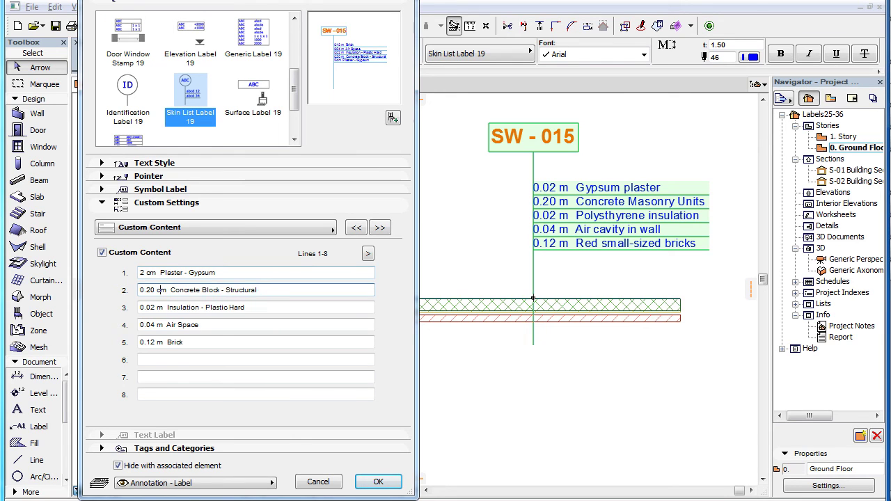
{"action": "key", "text": "BackSpace"}
{"action": "key", "text": "BackSpace"}
{"action": "key", "text": "Tab"}
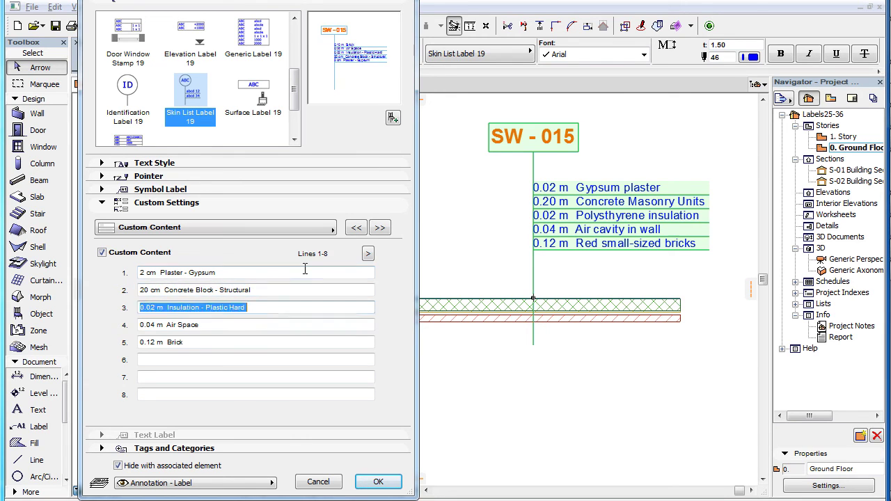
{"action": "key", "text": "End"}
{"action": "key", "text": "Left"}
{"action": "key", "text": "Left"}
{"action": "type", "text": "c"}
{"action": "key", "text": "BackSpace"}
{"action": "key", "text": "BackSpace"}
{"action": "key", "text": "BackSpace"}
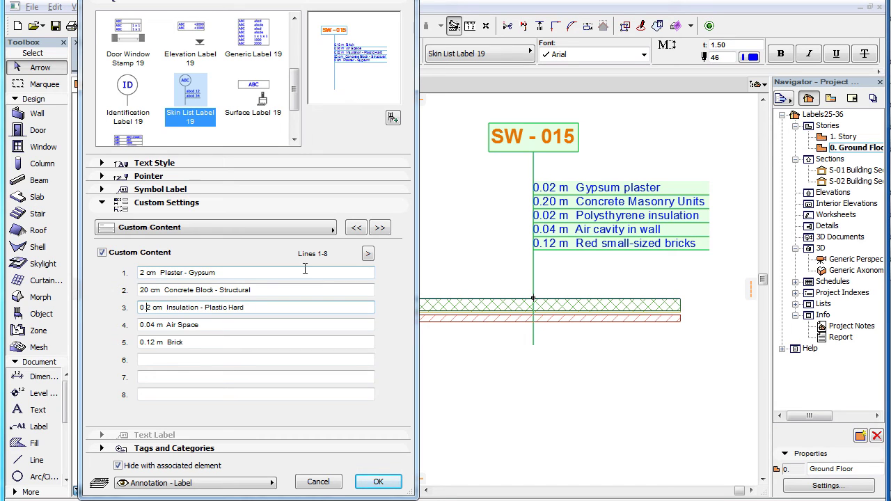
{"action": "key", "text": "Tab"}
Rewrite lines 4 and 5 as 4 cm and 12 cm Brick
{"action": "key", "text": "End"}
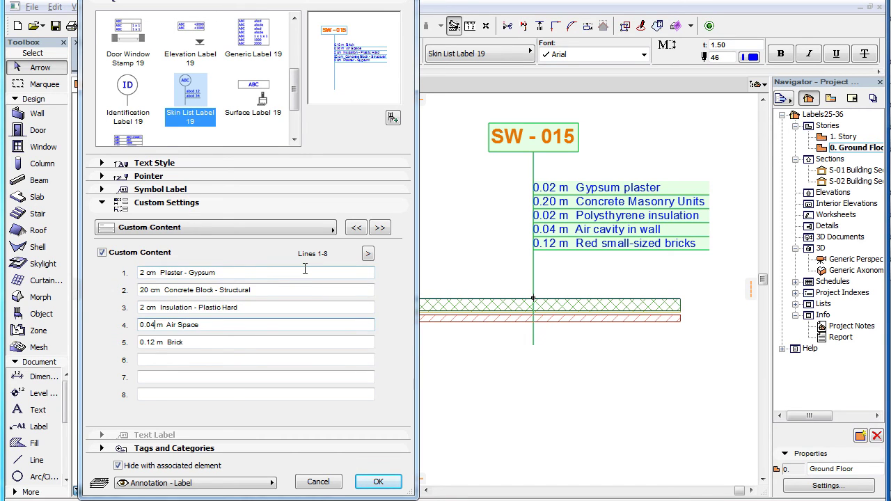
{"action": "type", "text": "c"}
{"action": "key", "text": "BackSpace"}
{"action": "key", "text": "BackSpace"}
{"action": "key", "text": "BackSpace"}
{"action": "key", "text": "Tab"}
{"action": "key", "text": "End"}
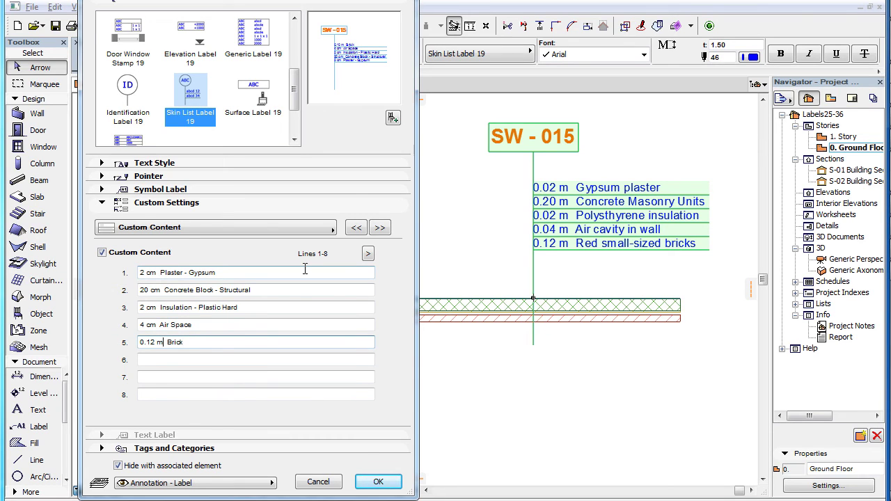
{"action": "type", "text": "c"}
{"action": "key", "text": "shift+Home"}
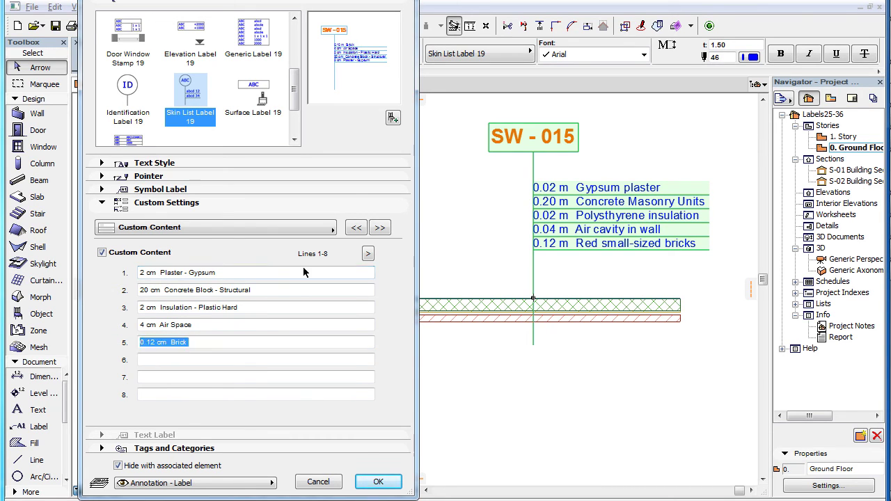
{"action": "key", "text": "Left"}
{"action": "key", "text": "Right"}
{"action": "key", "text": "Right"}
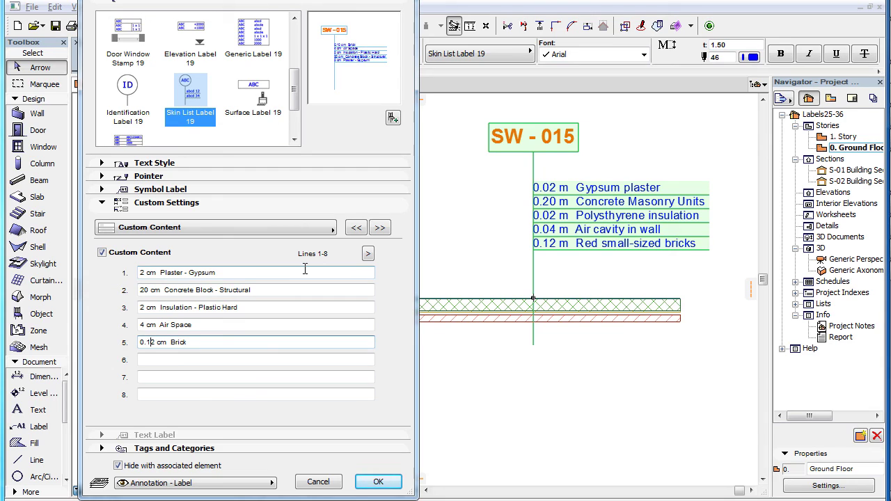
{"action": "key", "text": "BackSpace"}
{"action": "key", "text": "BackSpace"}
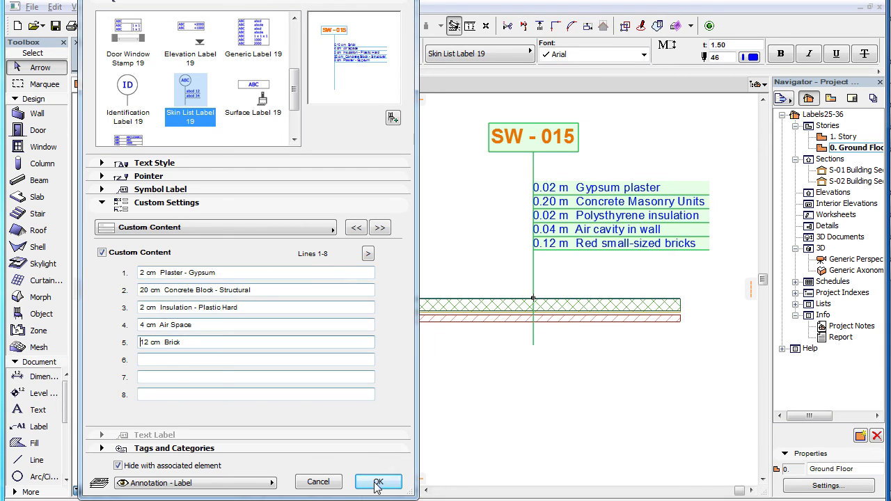
{"action": "key", "text": "shift+End"}
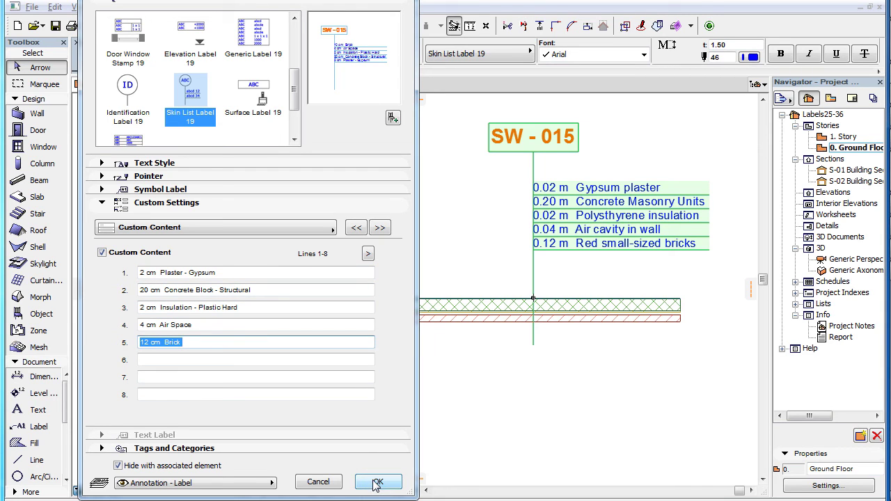
Review custom content lines 9-32, return to lines 1-8, and apply the centimetre layer text
{"action": "left_click", "coordinate": [368, 255]}
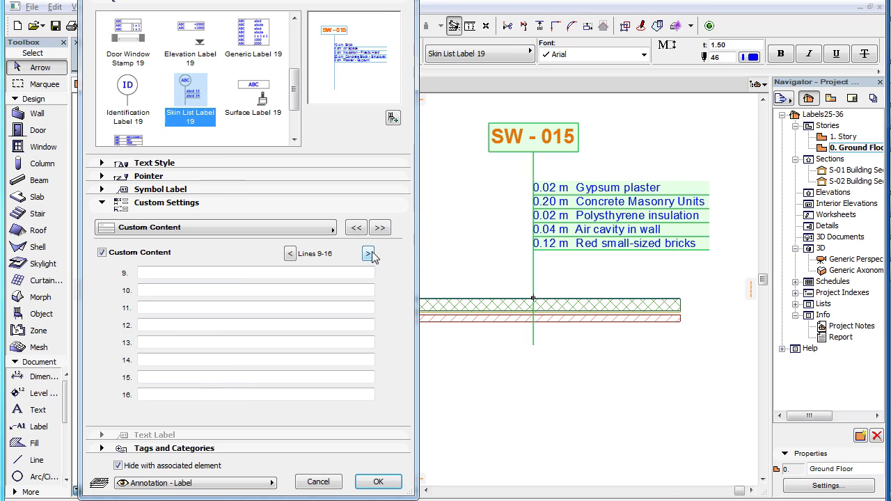
{"action": "left_click", "coordinate": [368, 255]}
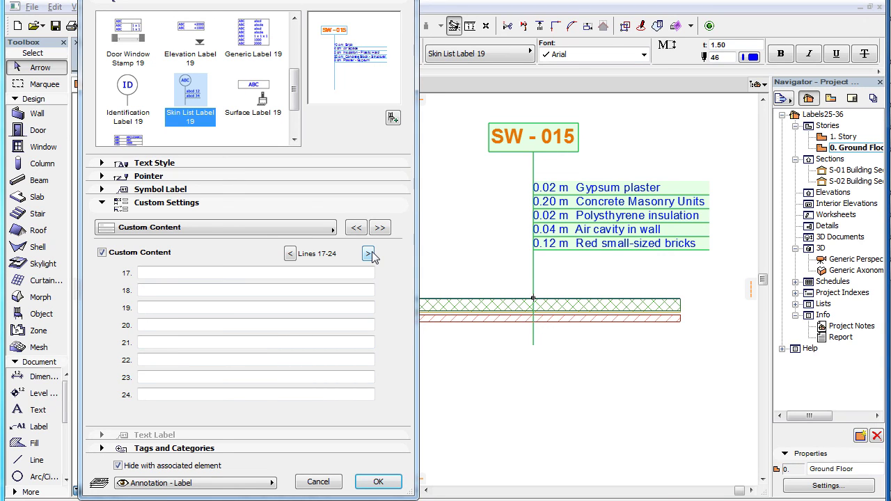
{"action": "left_click", "coordinate": [368, 255]}
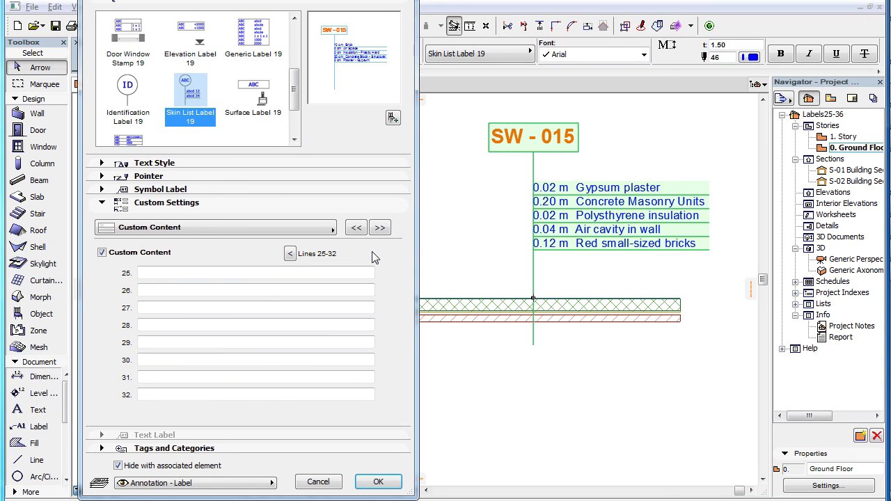
{"action": "left_click", "coordinate": [290, 254]}
{"action": "left_click", "coordinate": [290, 255]}
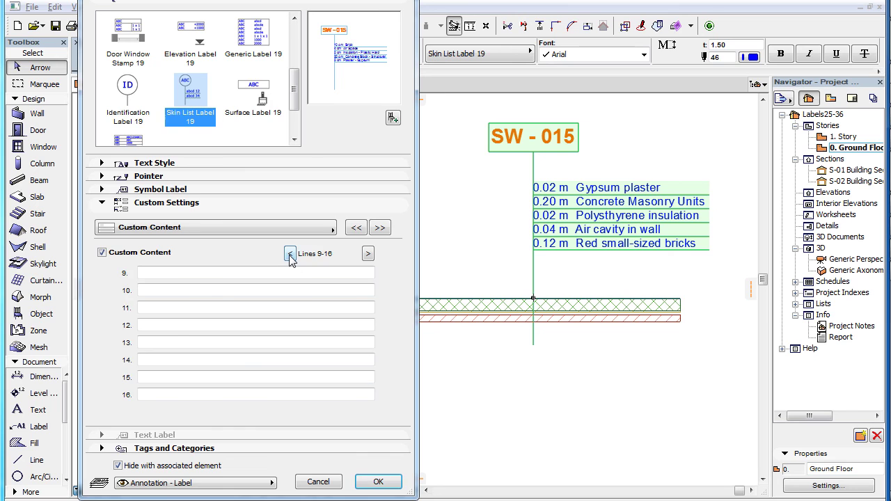
{"action": "left_click", "coordinate": [290, 254]}
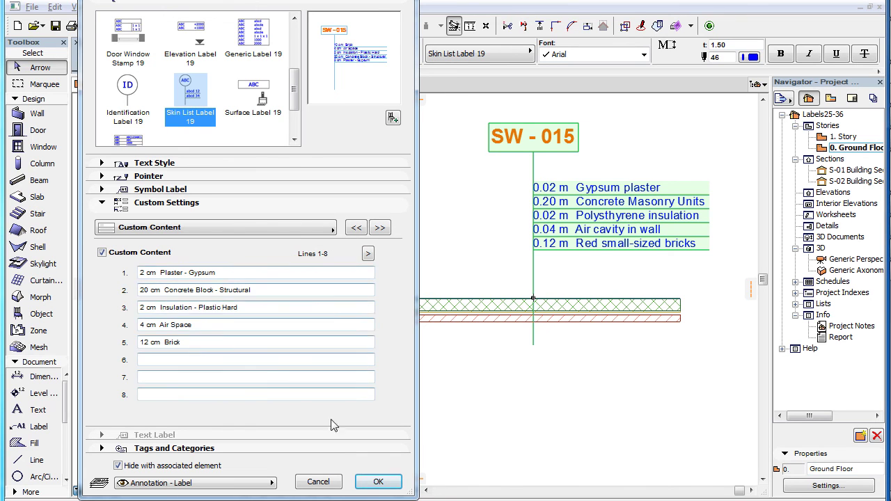
{"action": "left_click", "coordinate": [378, 482]}
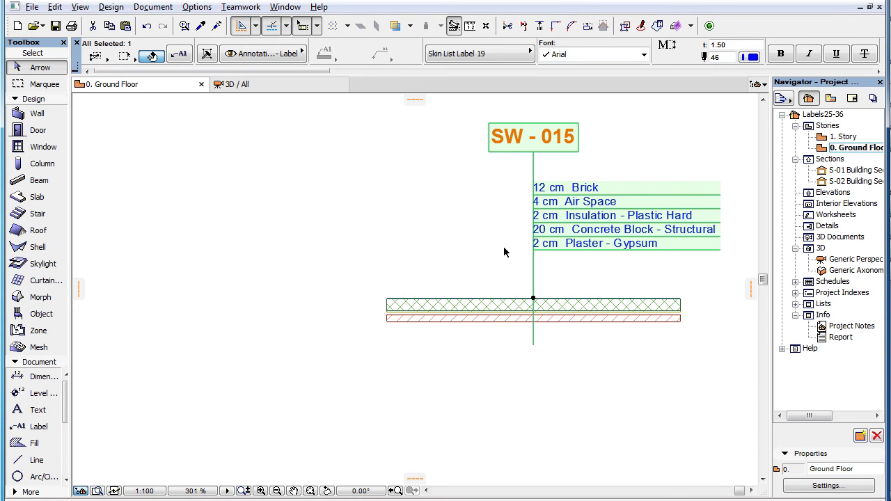
Reselect the wall's label, reopen its settings, and display the Information page of supported tools
{"action": "left_click", "coordinate": [182, 55]}
{"action": "key", "text": "ctrl+t"}
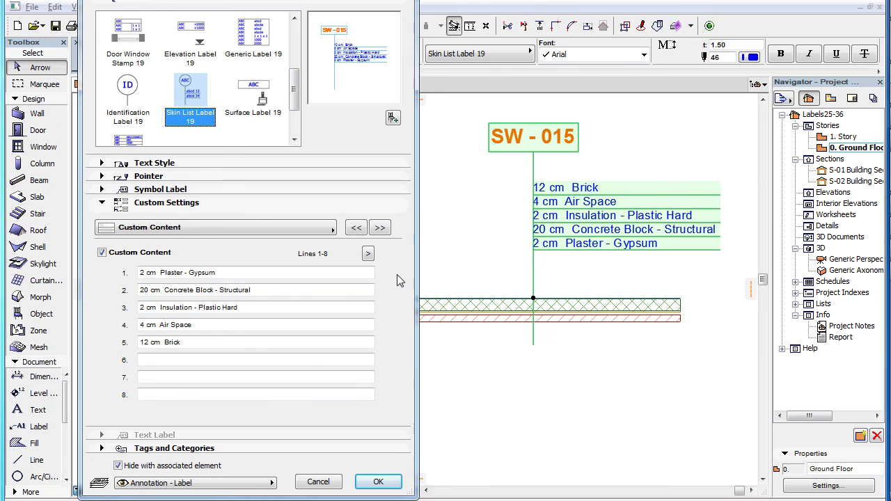
{"action": "left_click", "coordinate": [309, 230]}
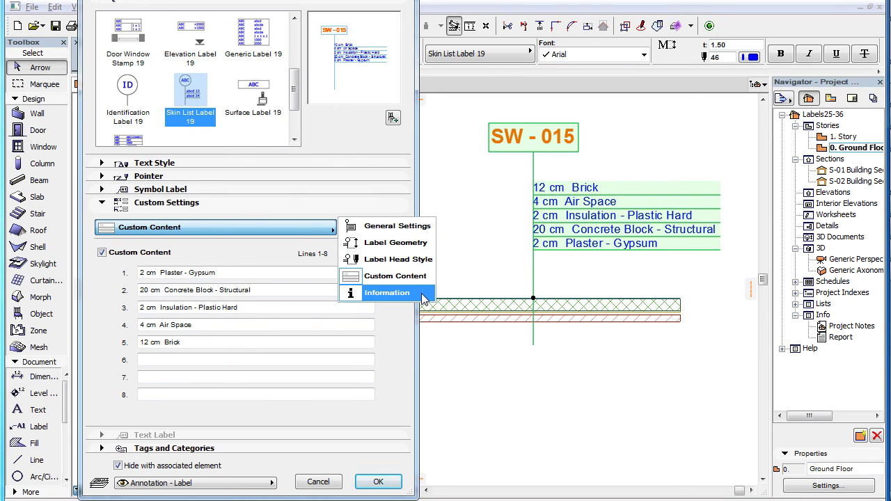
{"action": "left_click", "coordinate": [386, 293]}
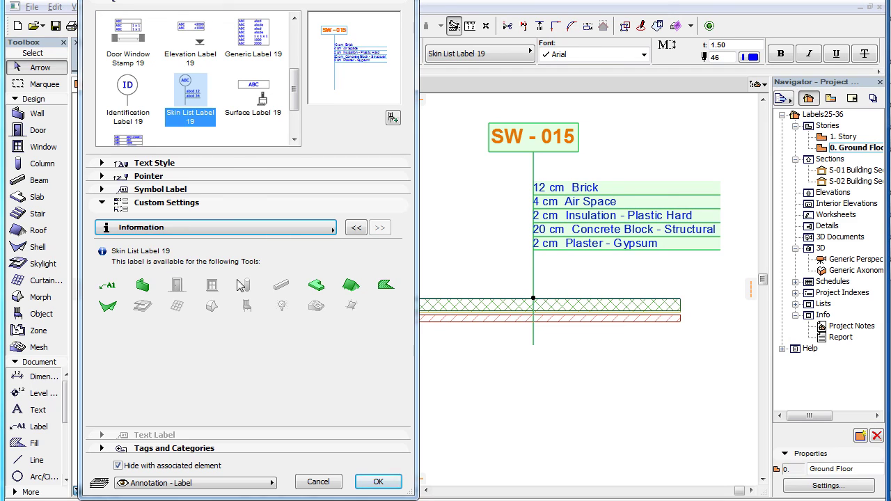